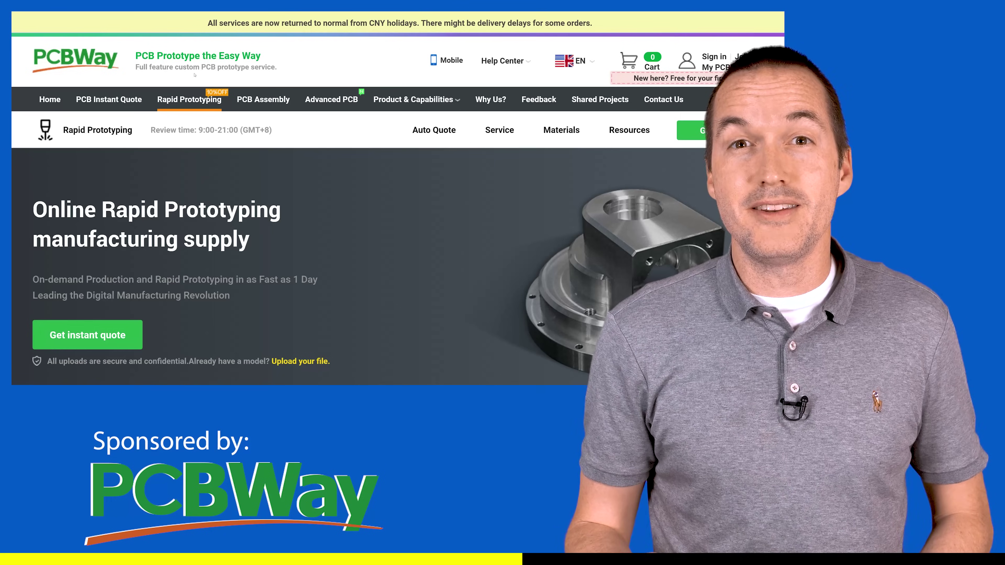
# Scroll down to review the 'Drop all other camera traffic' rule's Cameras source group and Any destination
pyautogui.scroll(-3, 473, 179)
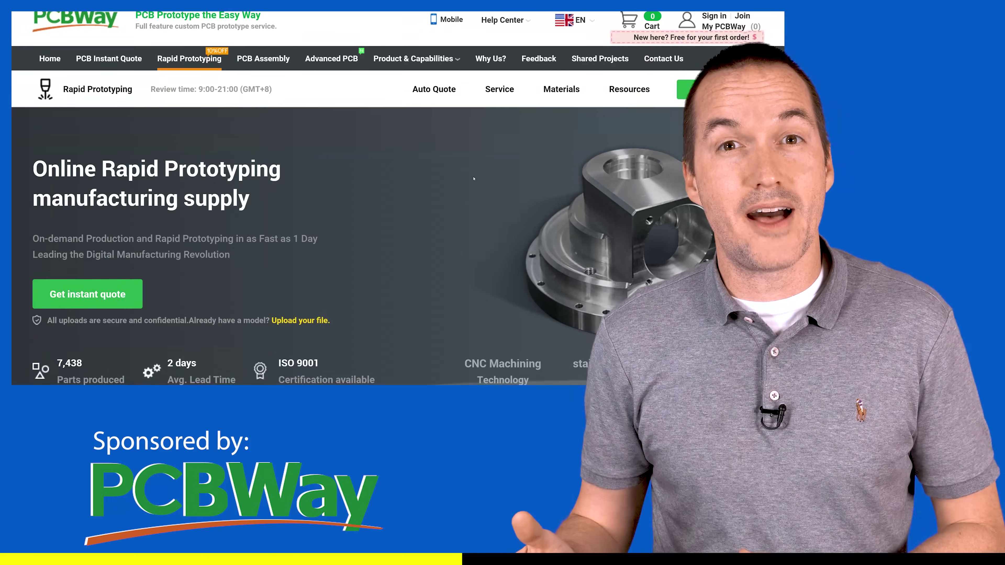
pyautogui.scroll(-10, 473, 179)
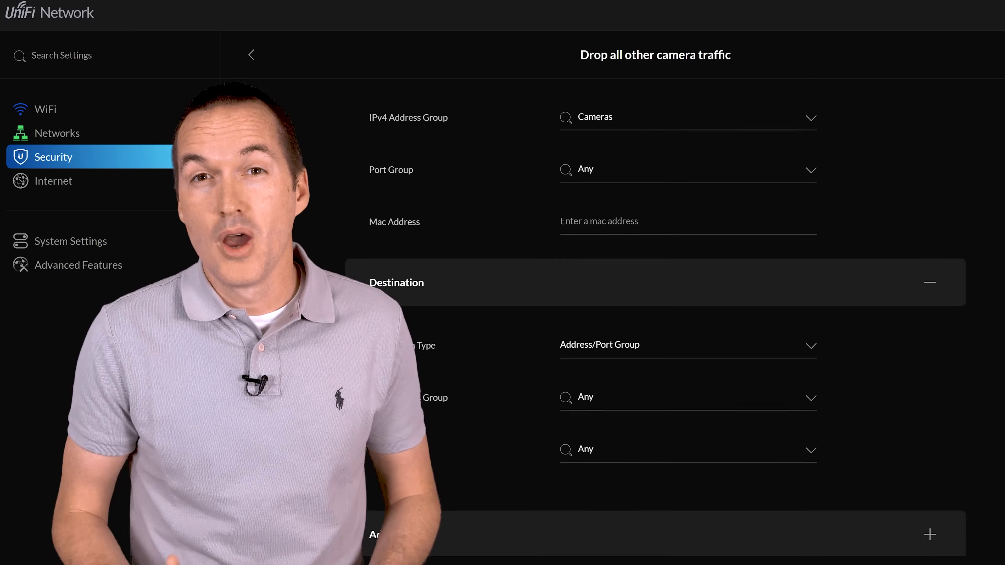
# Scroll down the Garage 16 Port Gen2 Switch's panel to view its port overview
pyautogui.scroll(-1, 656, 316)
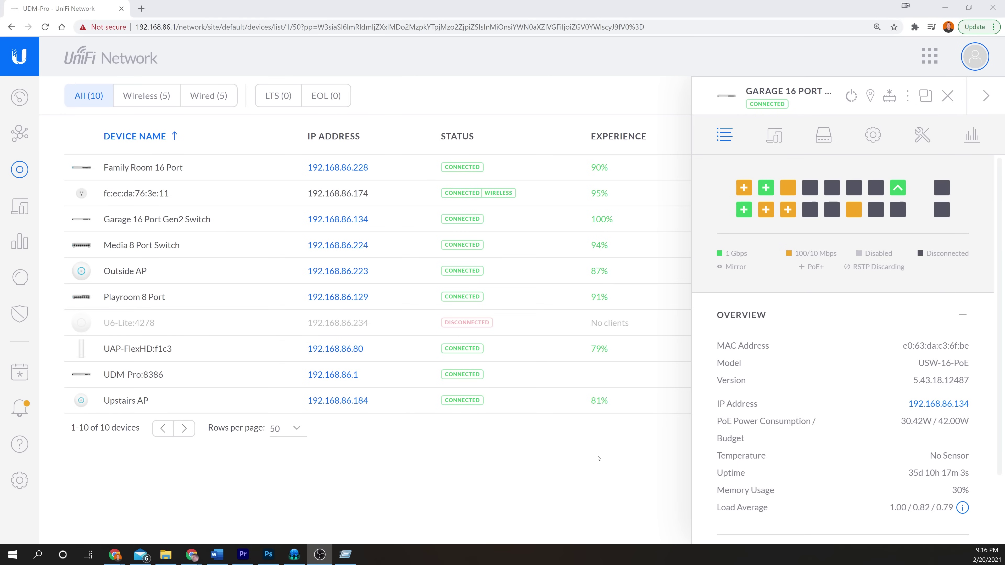
# Copy the Hikvision 4k camera's MAC address 84:9a:40:cb:5b:12 from its wired client details
pyautogui.click(21, 206)
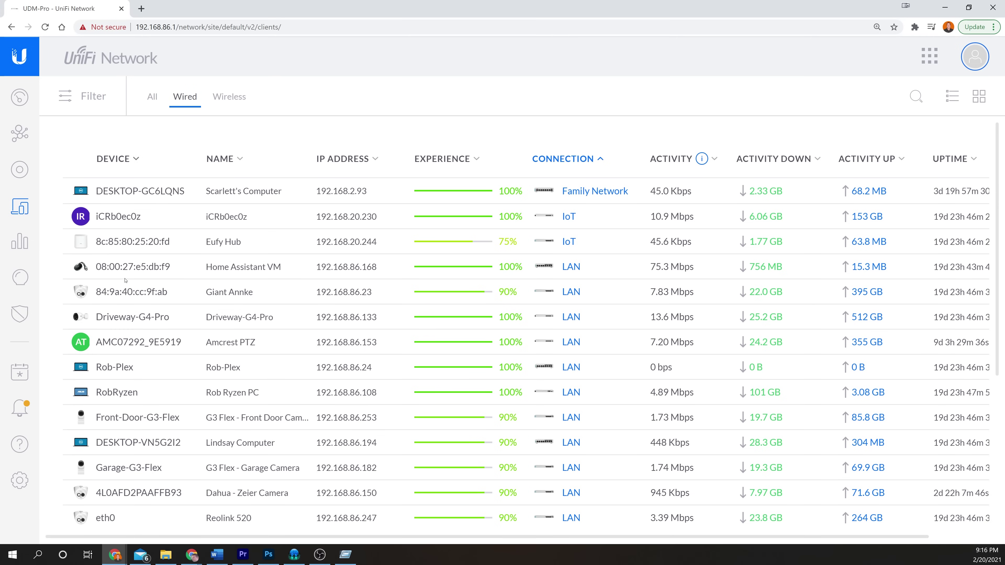
pyautogui.scroll(-4, 125, 280)
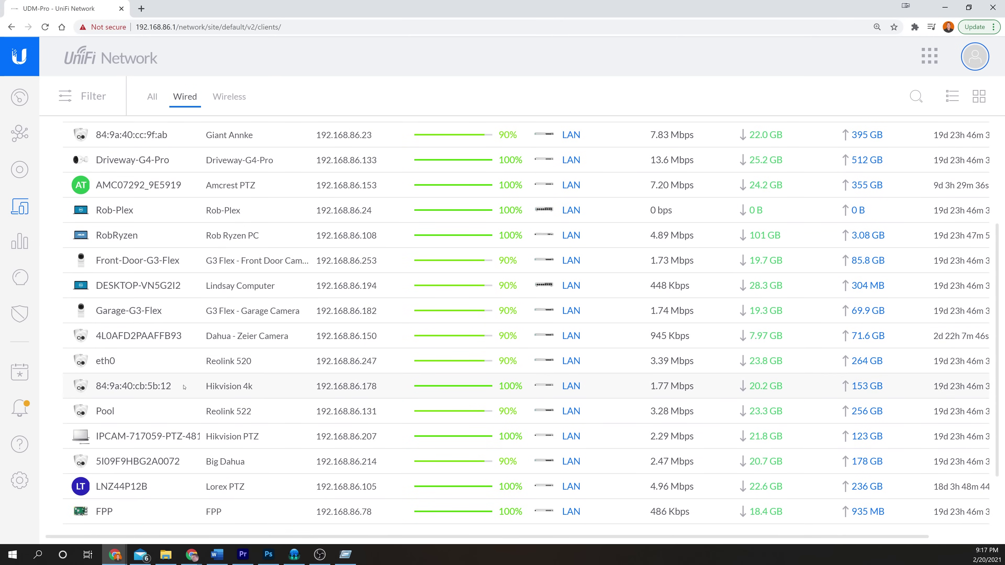
pyautogui.click(184, 386)
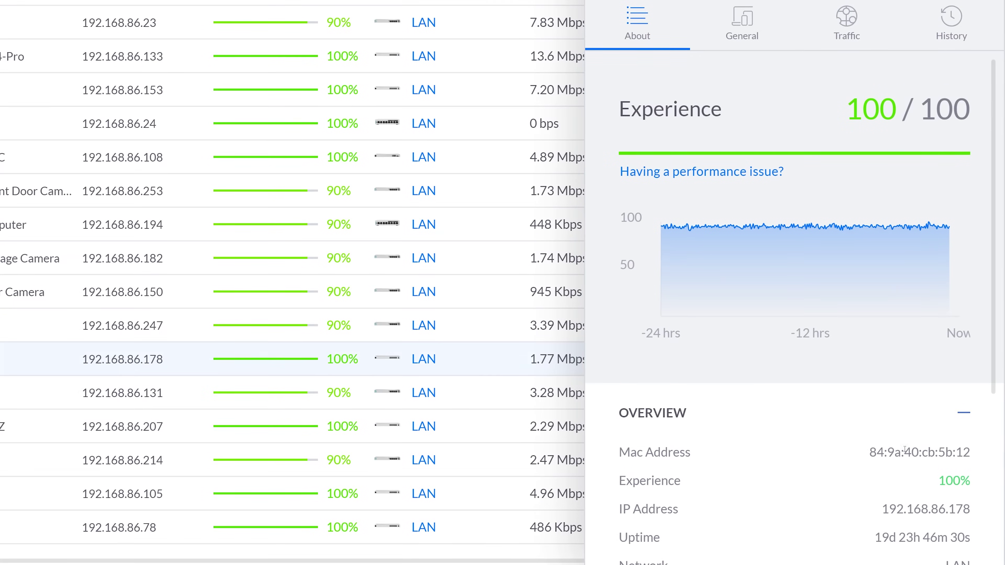
pyautogui.tripleClick(927, 451)
pyautogui.rightClick(928, 453)
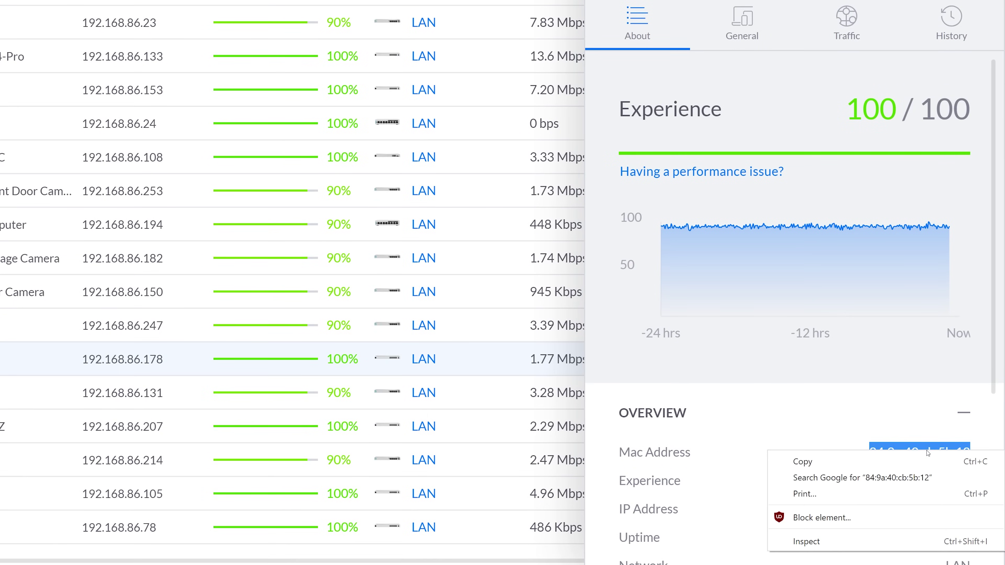
pyautogui.click(844, 462)
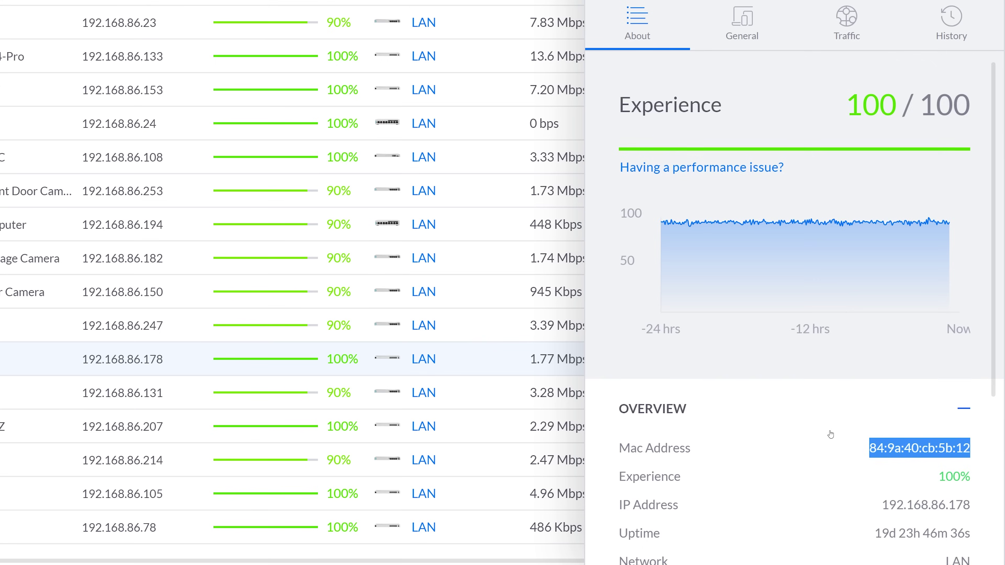
# Follow the camera's port link to the USW-16-PoE switch it connects to
pyautogui.scroll(-5, 830, 435)
pyautogui.scroll(-2, 831, 435)
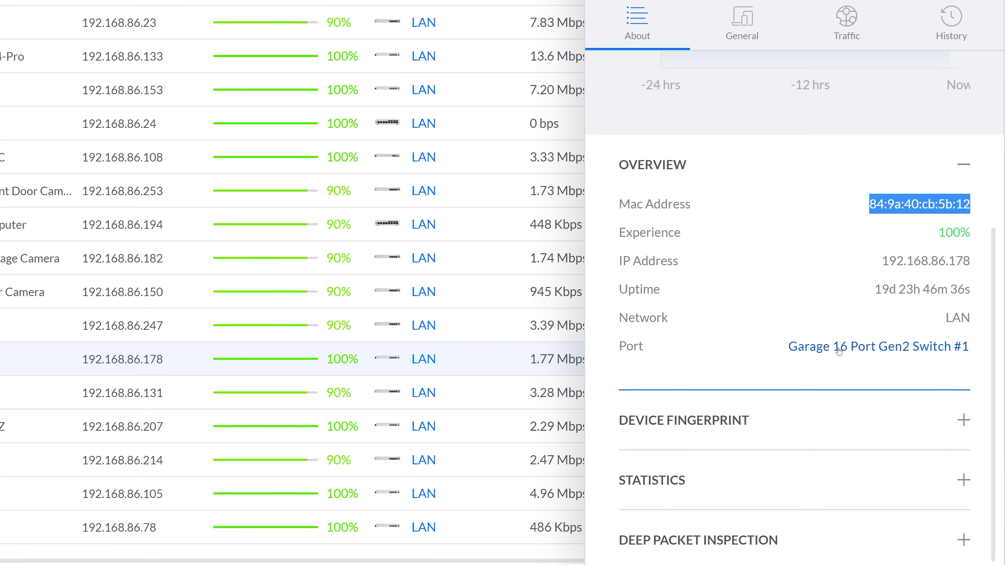
pyautogui.click(838, 348)
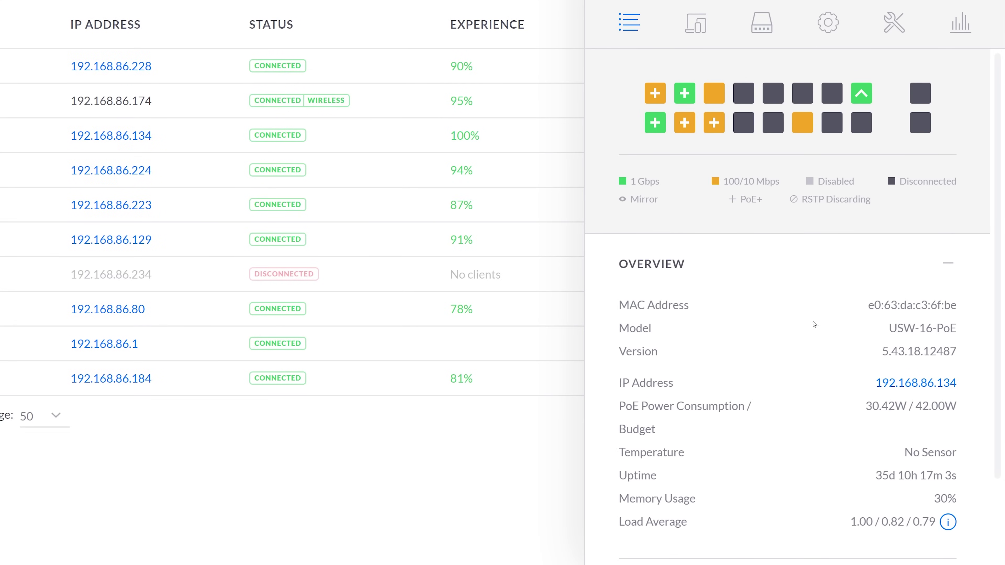
# Name Port 1 'Mac Filtered Hikvision Camera', allow only MAC 84:9a:40:cb:5b:12, and apply
pyautogui.click(760, 24)
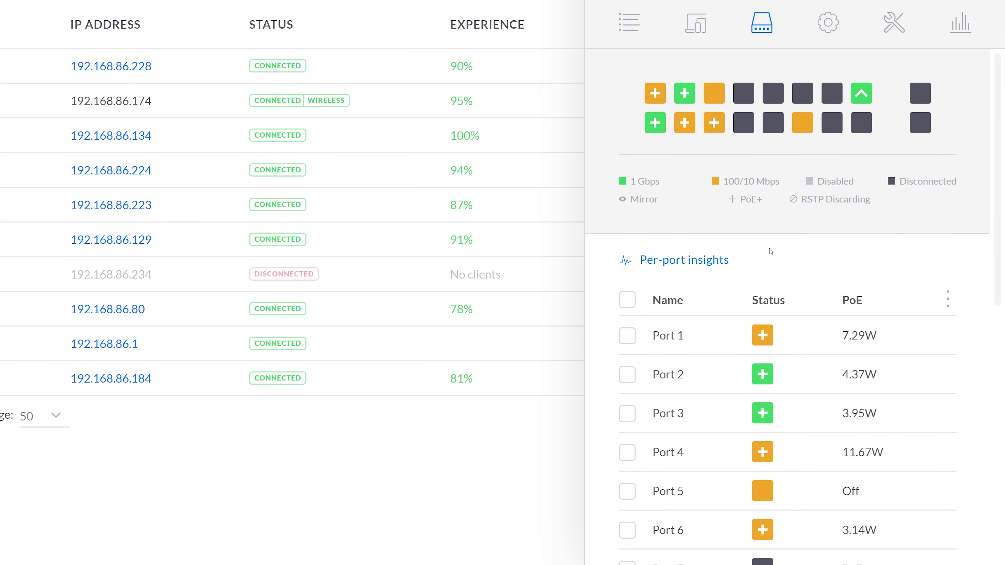
pyautogui.click(894, 336)
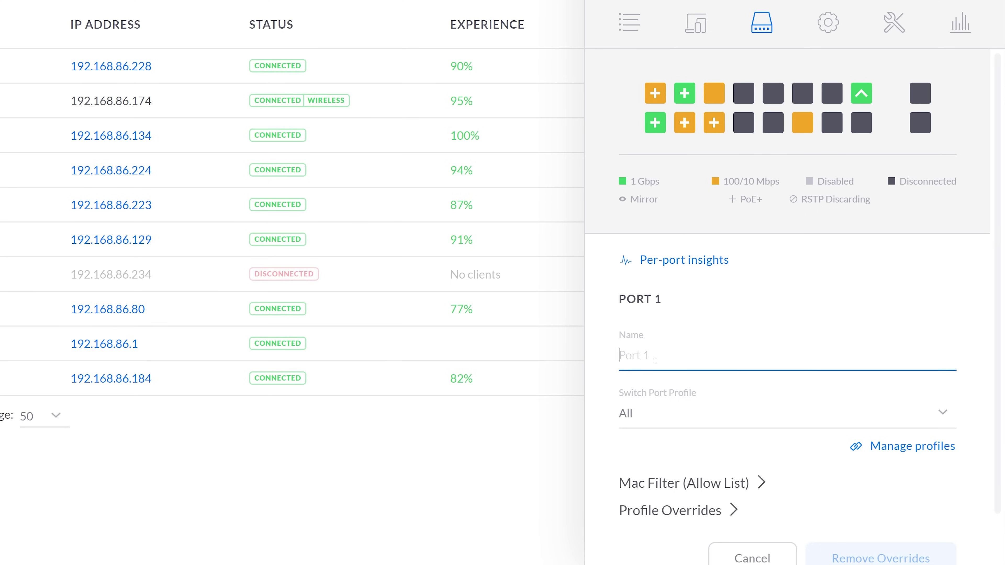
pyautogui.write('Mac Filtered Hikvision Camera')
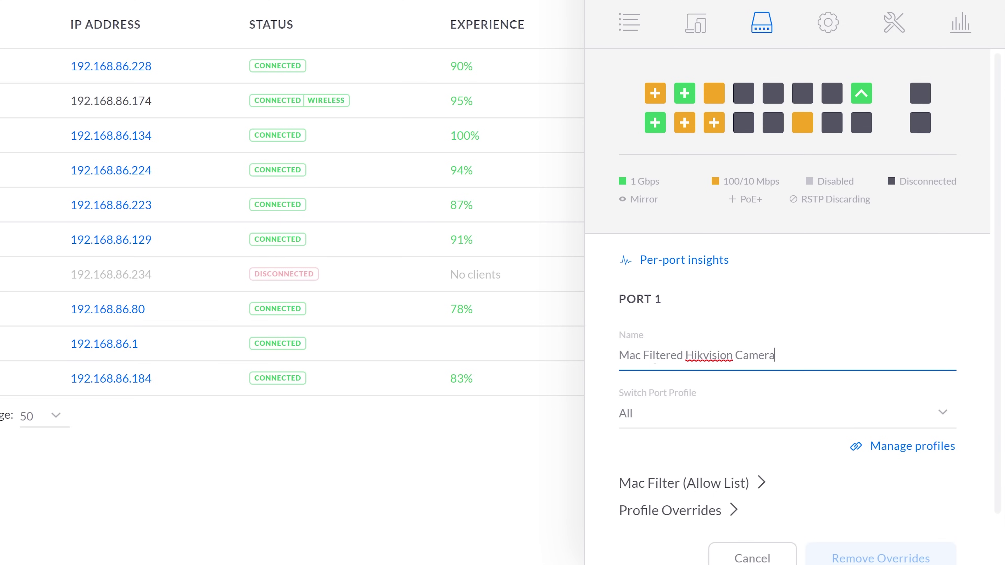
pyautogui.scroll(-2, 680, 396)
pyautogui.click(681, 427)
pyautogui.scroll(-4, 681, 357)
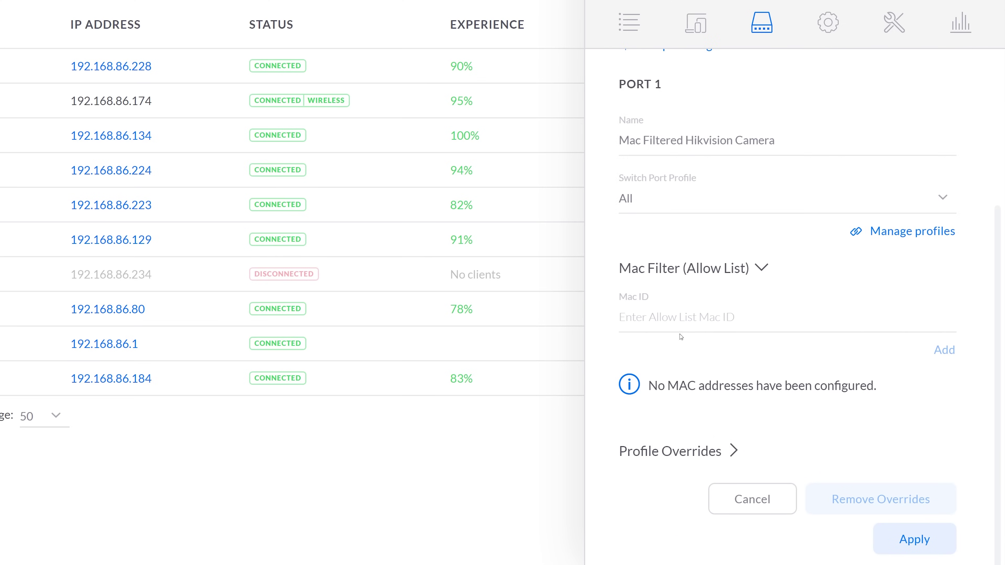
pyautogui.click(679, 319)
pyautogui.rightClick(677, 318)
pyautogui.click(750, 426)
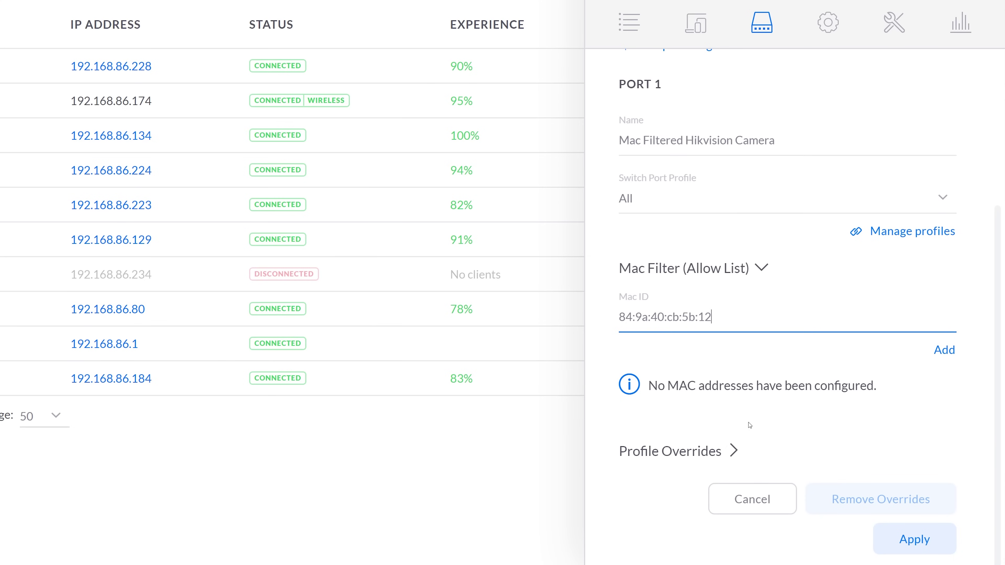
pyautogui.click(945, 350)
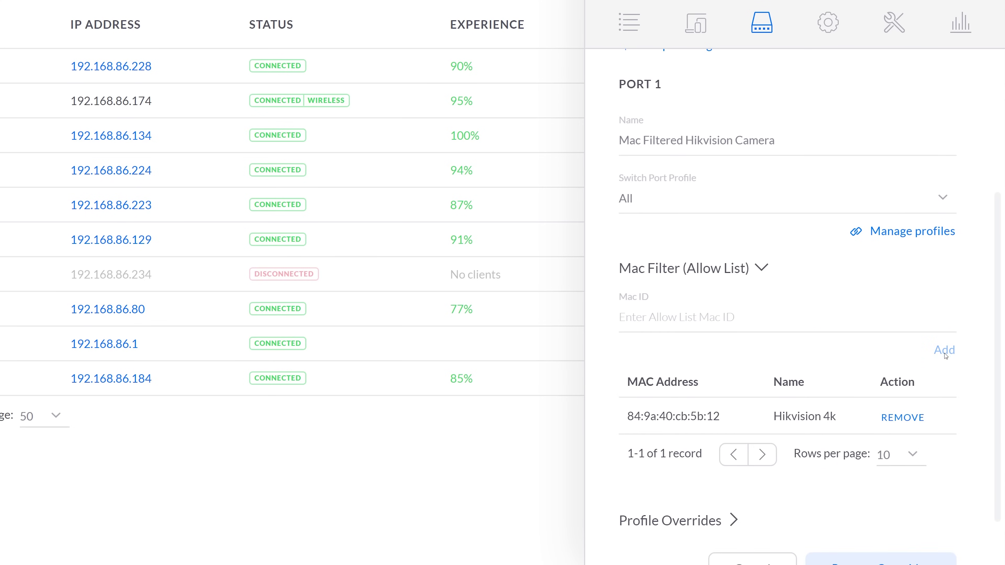
pyautogui.scroll(-2, 844, 419)
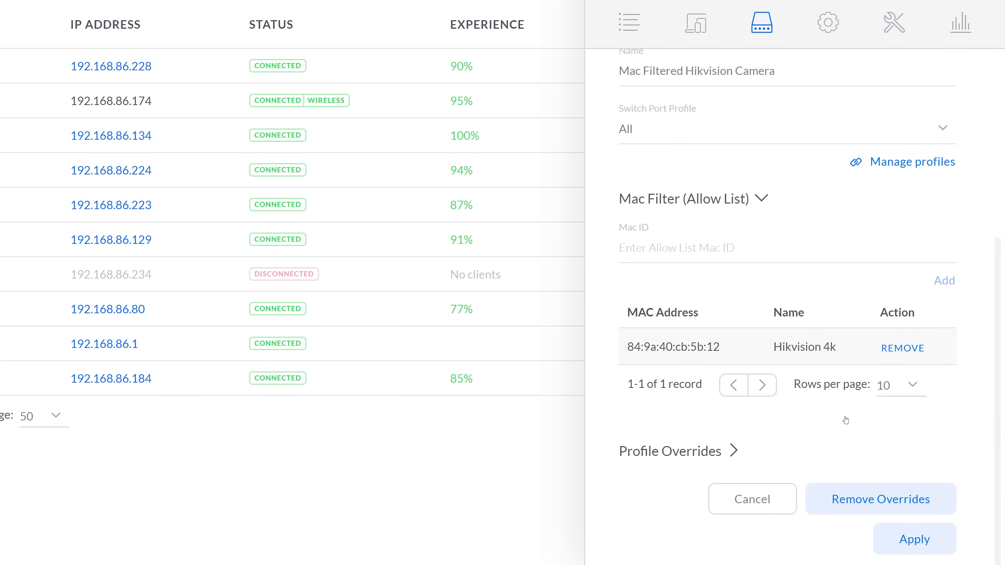
pyautogui.click(914, 539)
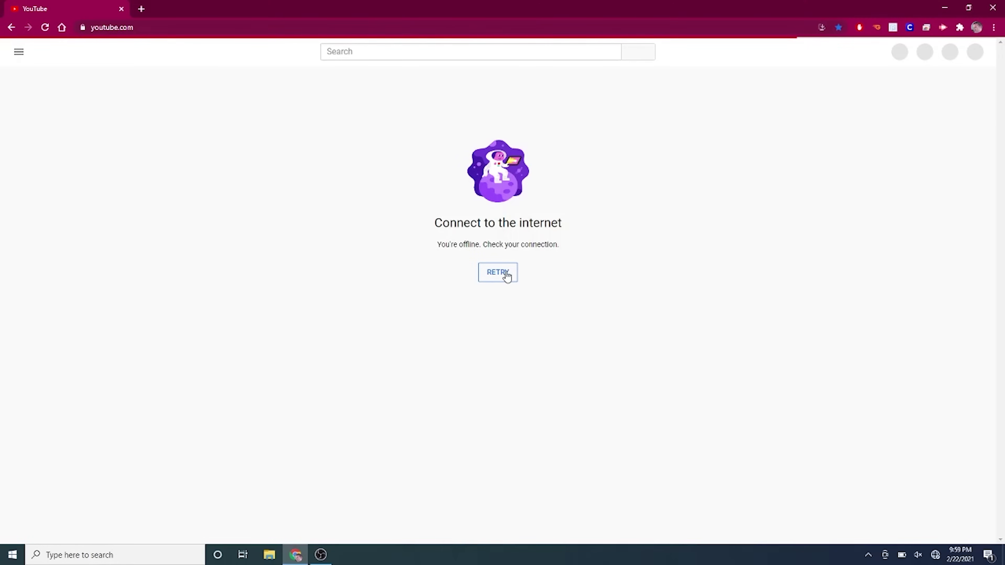
# Load gmail.com in the browser to test the internet connection
pyautogui.click(236, 29)
pyautogui.write('gmail.com')
pyautogui.press('Return')
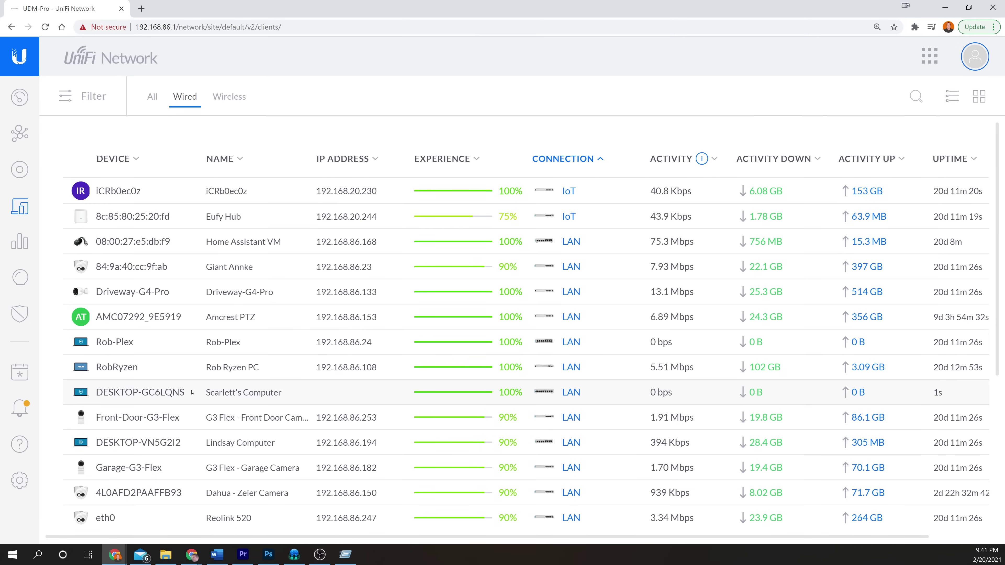
# Go from the DESKTOP-GC6LQNS computer's details to the switch port it uses
pyautogui.click(192, 392)
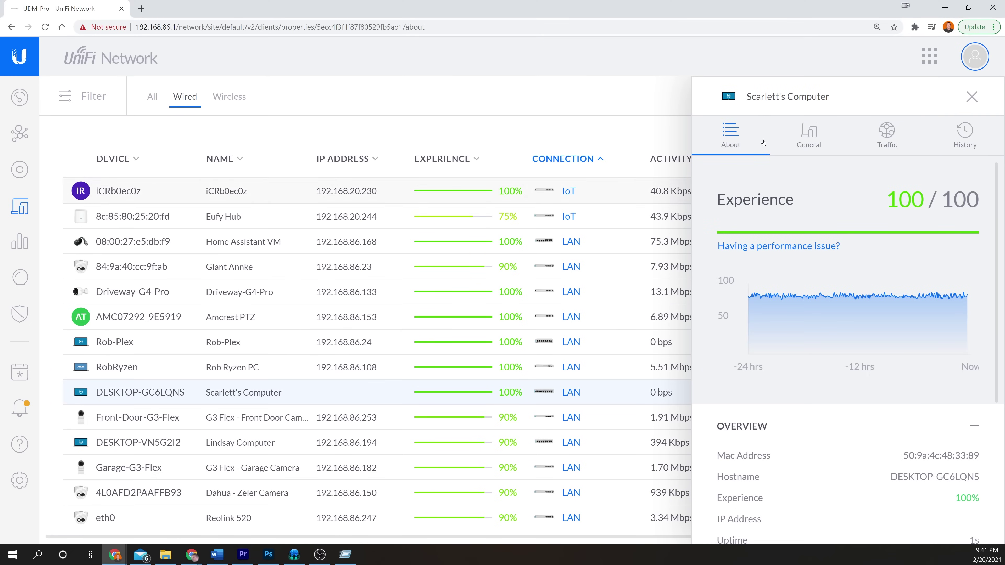
pyautogui.scroll(-5, 910, 356)
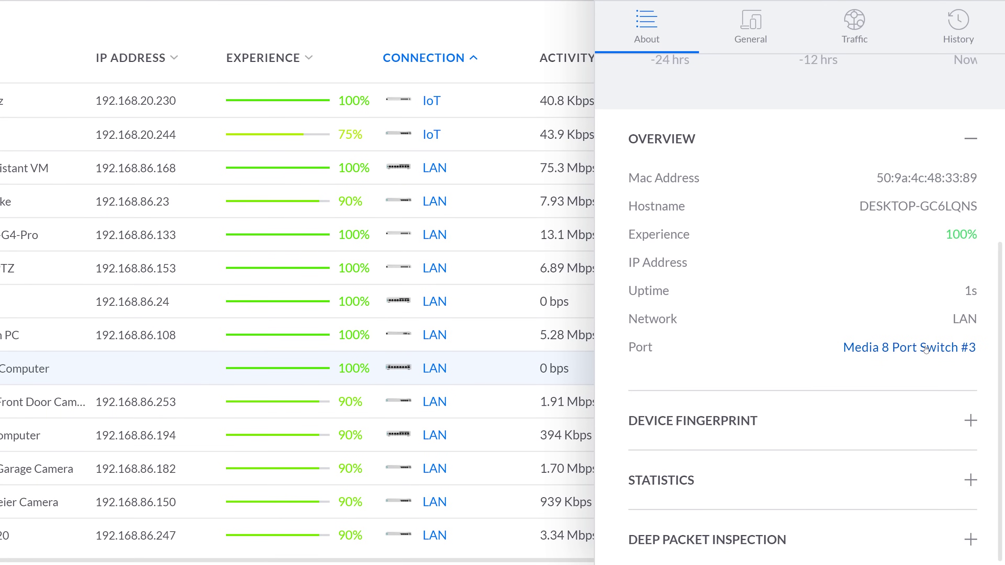
pyautogui.click(926, 349)
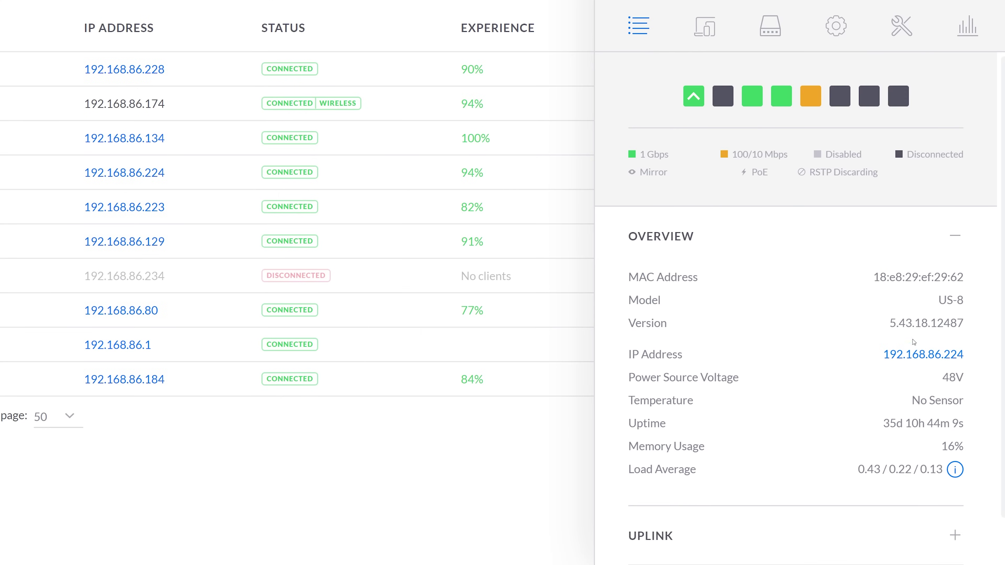
# Assign the Family Network (2) switch port profile to Port 3 and apply it
pyautogui.click(770, 29)
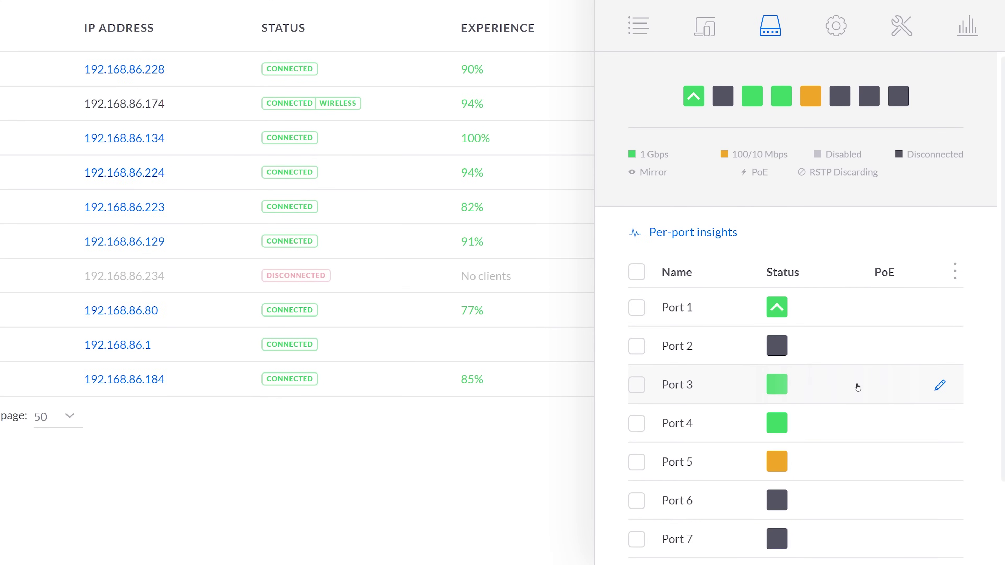
pyautogui.click(940, 385)
pyautogui.click(724, 382)
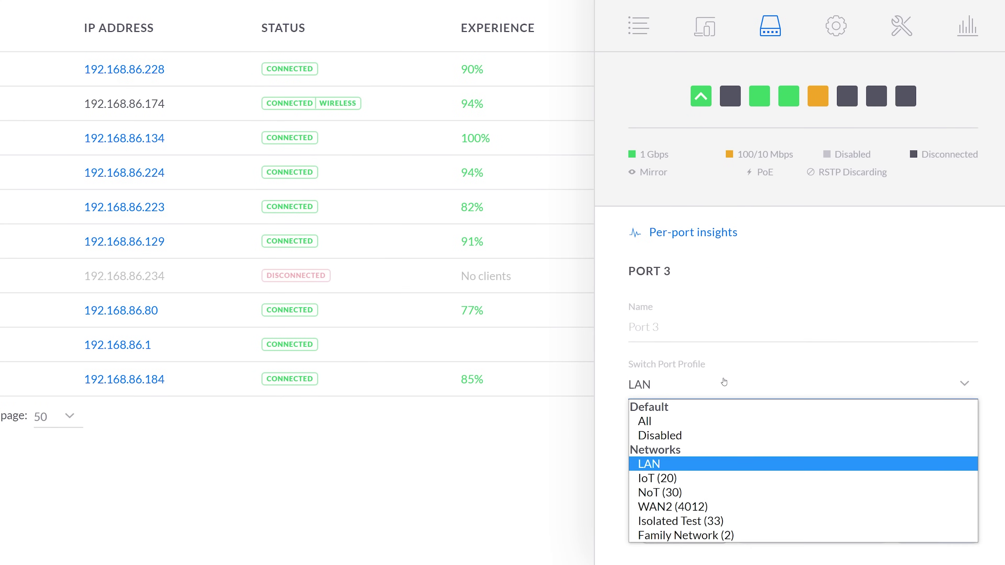
pyautogui.click(725, 539)
pyautogui.scroll(-2, 836, 488)
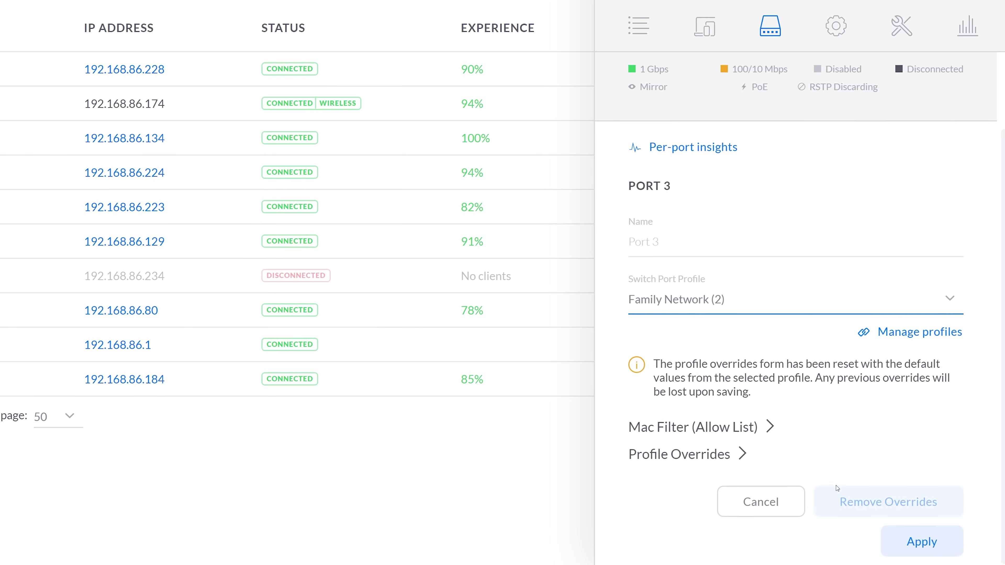
pyautogui.click(921, 541)
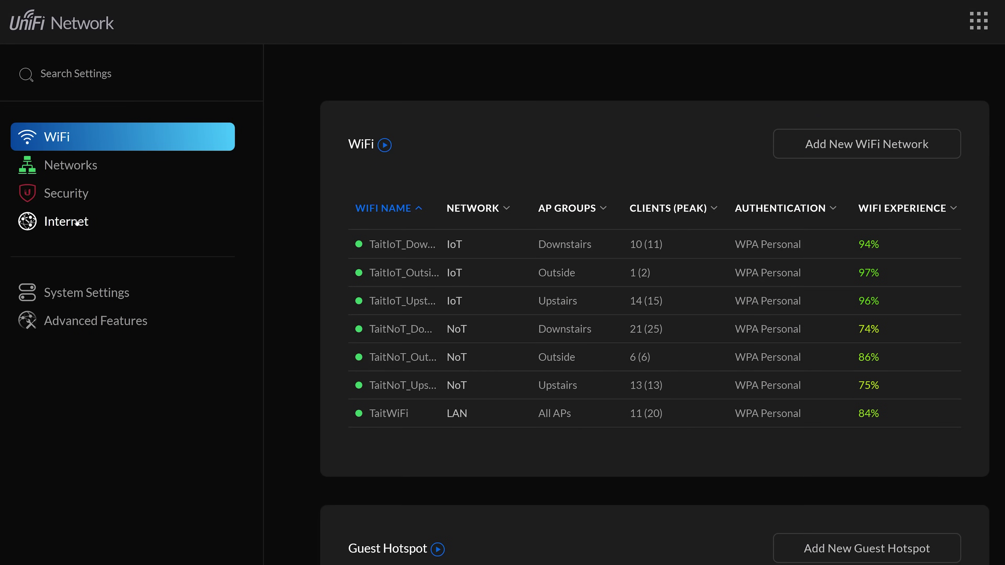
# Turn on Internet Threat Management as IPS at Level 3 and expand Customize Threat Management
pyautogui.click(82, 200)
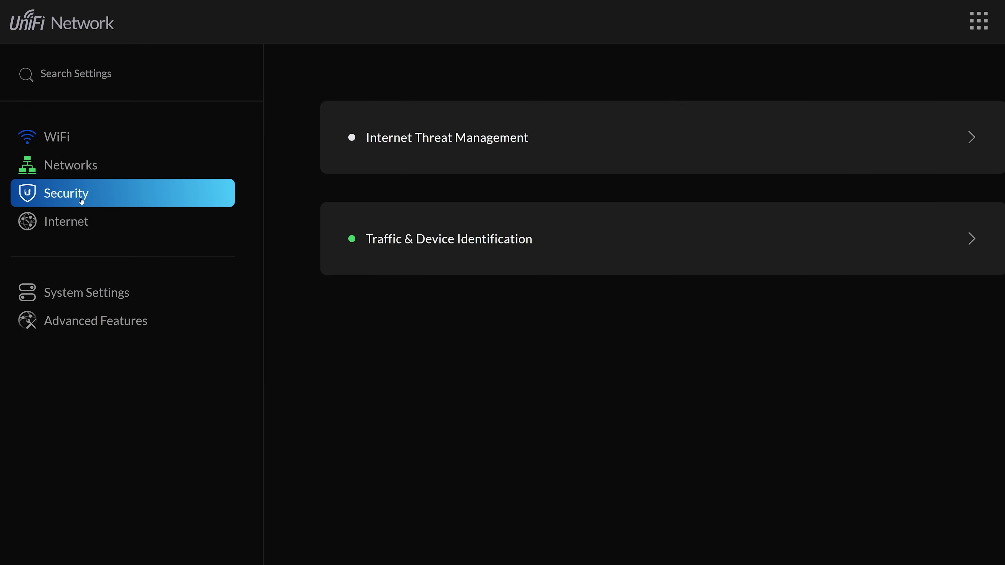
pyautogui.click(414, 141)
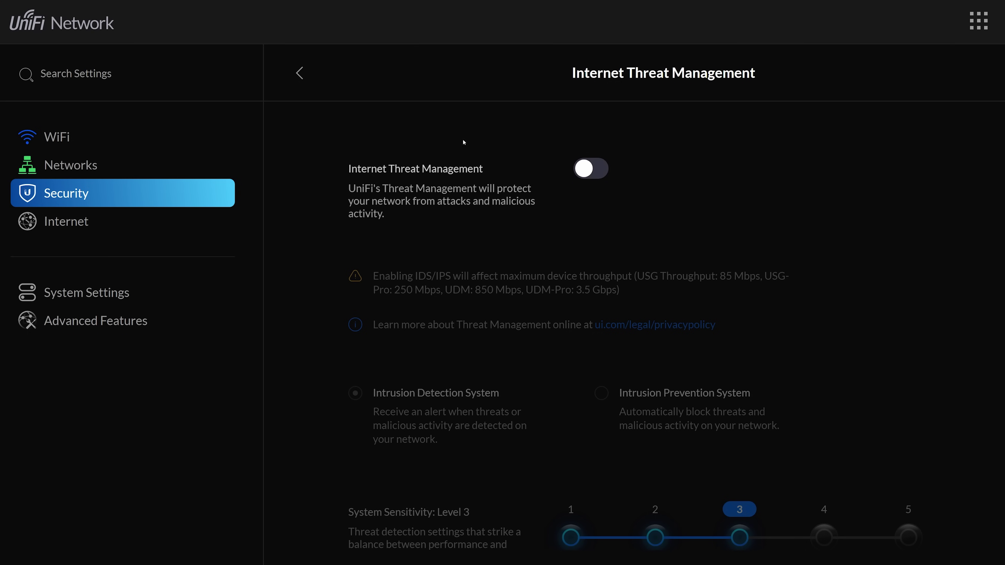
pyautogui.click(605, 168)
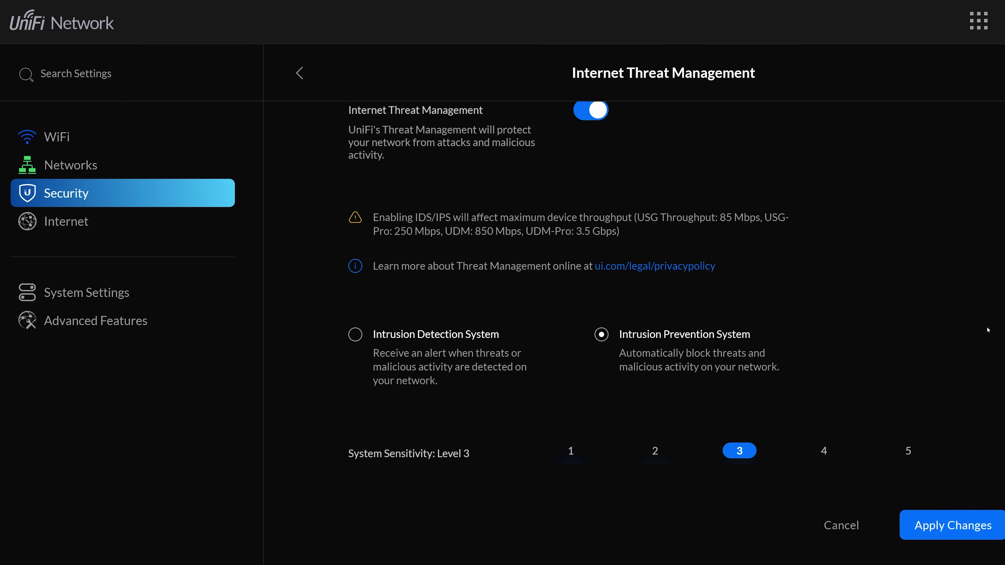
pyautogui.scroll(-6, 987, 330)
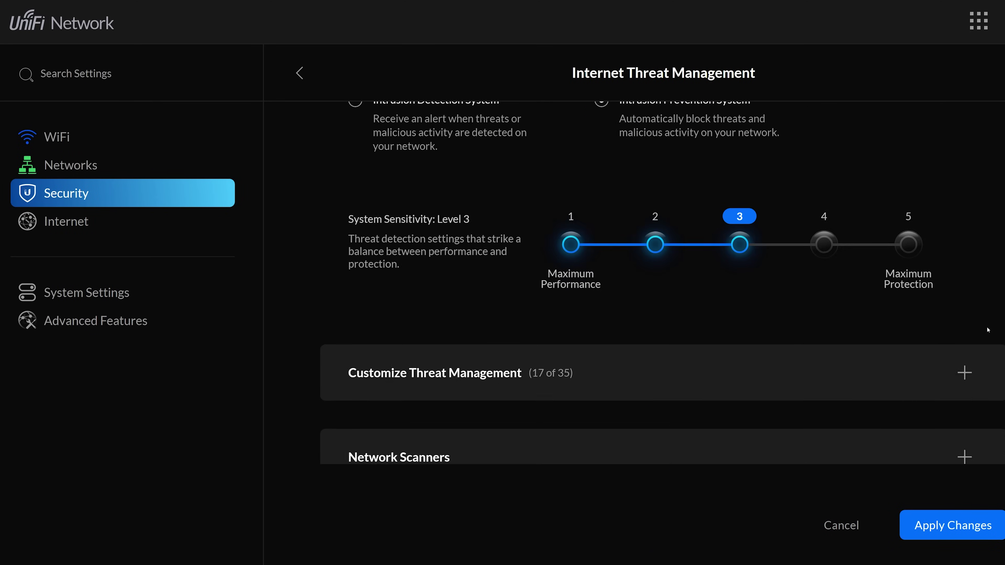
pyautogui.scroll(-5, 987, 329)
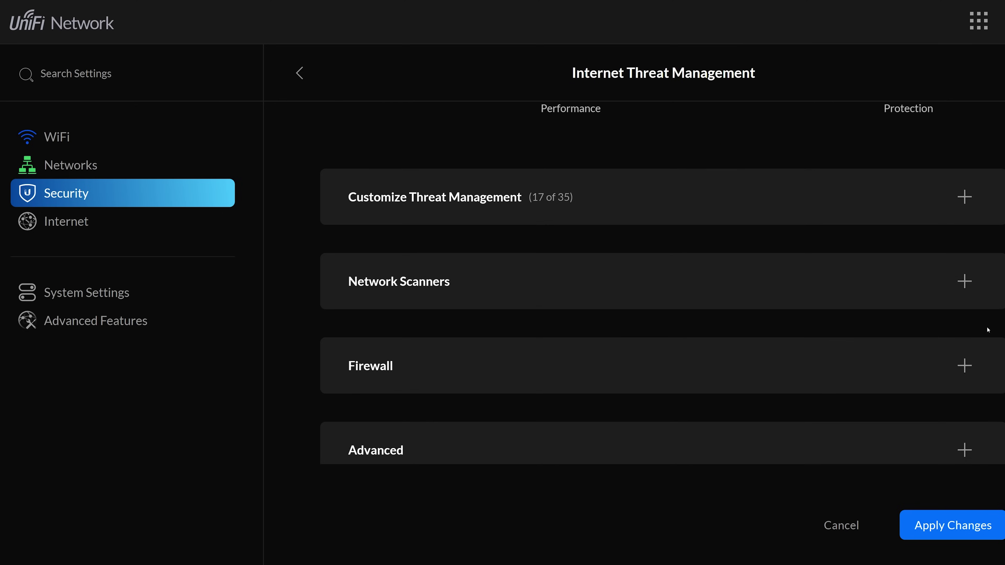
pyautogui.click(964, 197)
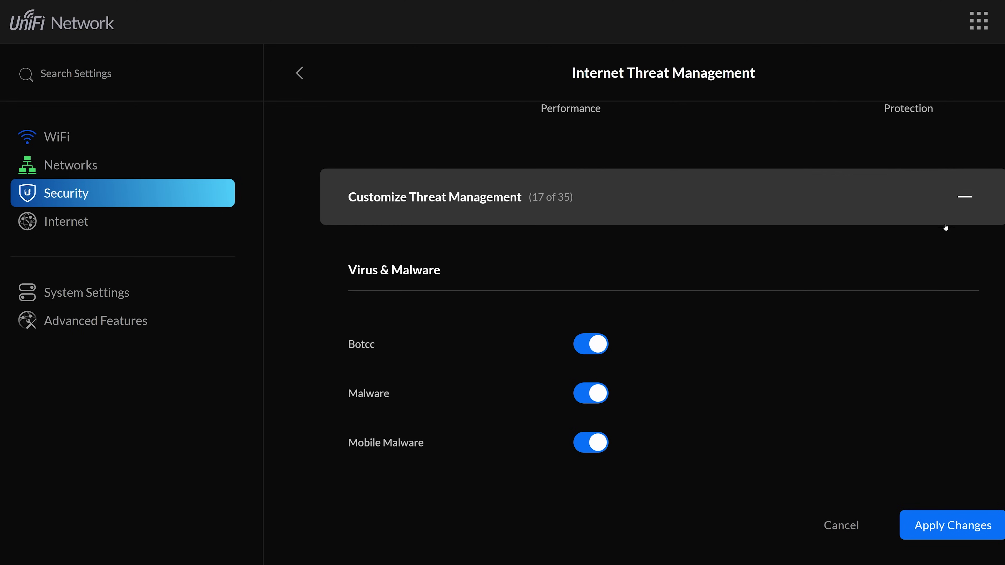
# Scroll through the threat categories, leaving P2P and DOS disabled and the rest enabled
pyautogui.scroll(-6, 945, 227)
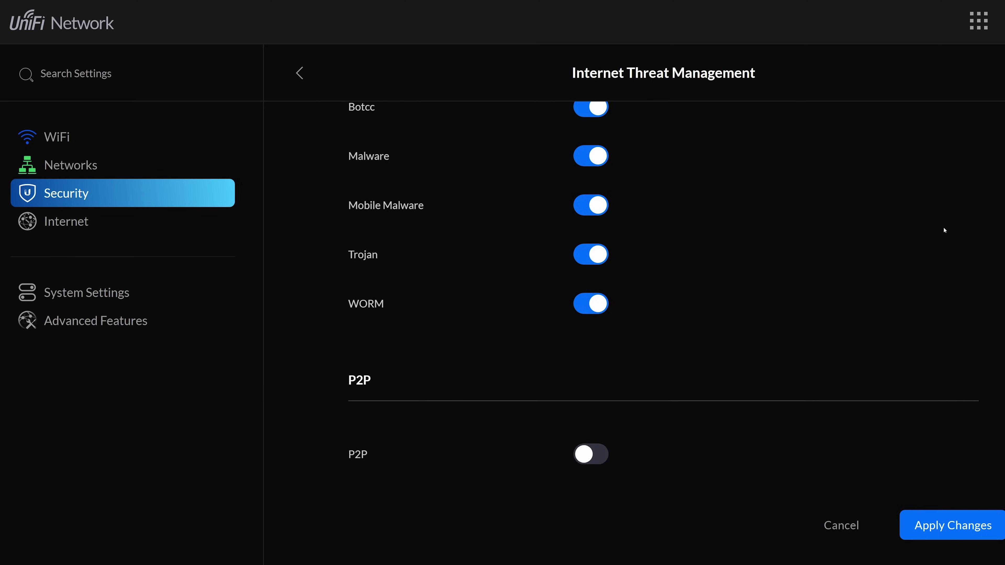
pyautogui.scroll(-5, 944, 230)
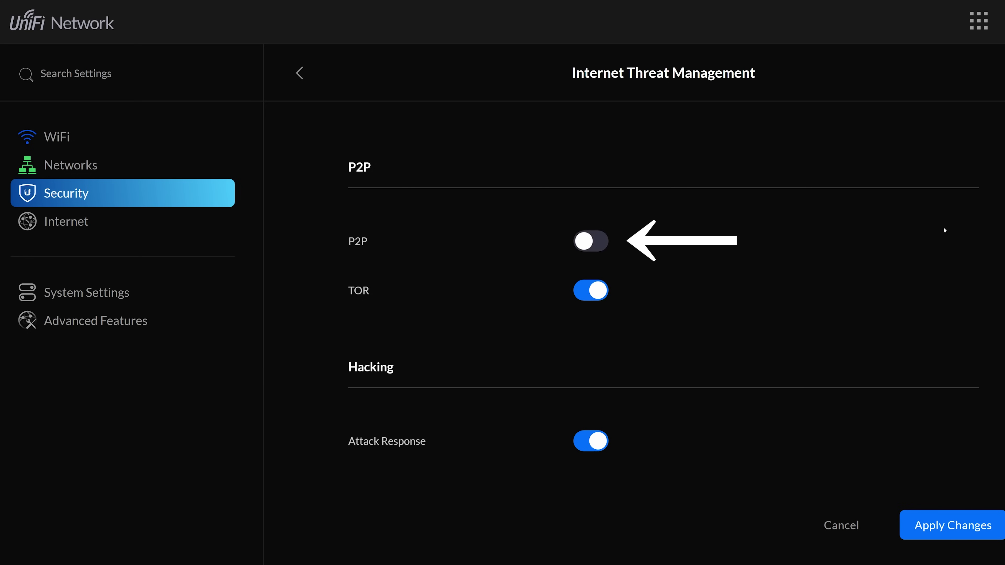
pyautogui.scroll(-4, 945, 230)
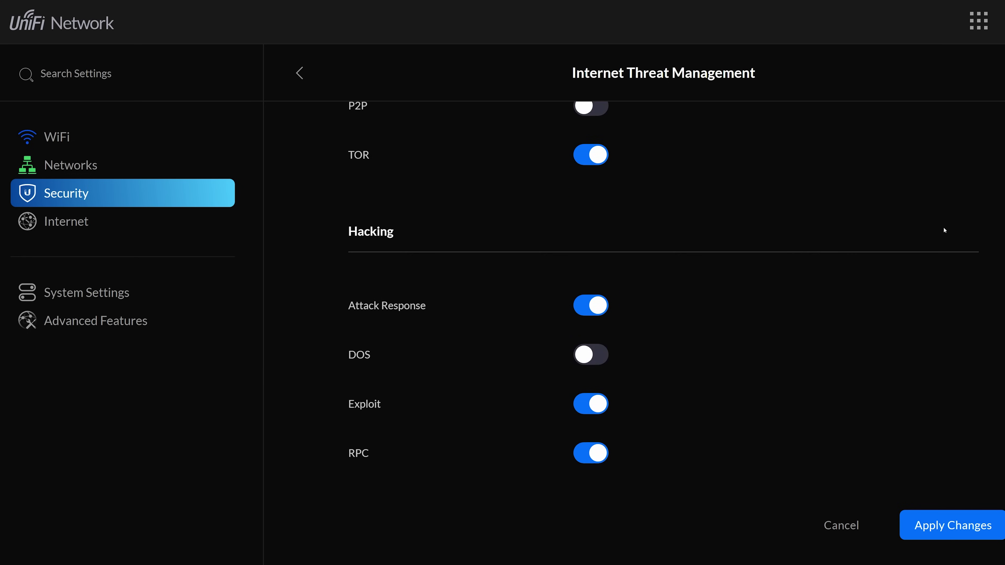
pyautogui.scroll(-4, 945, 230)
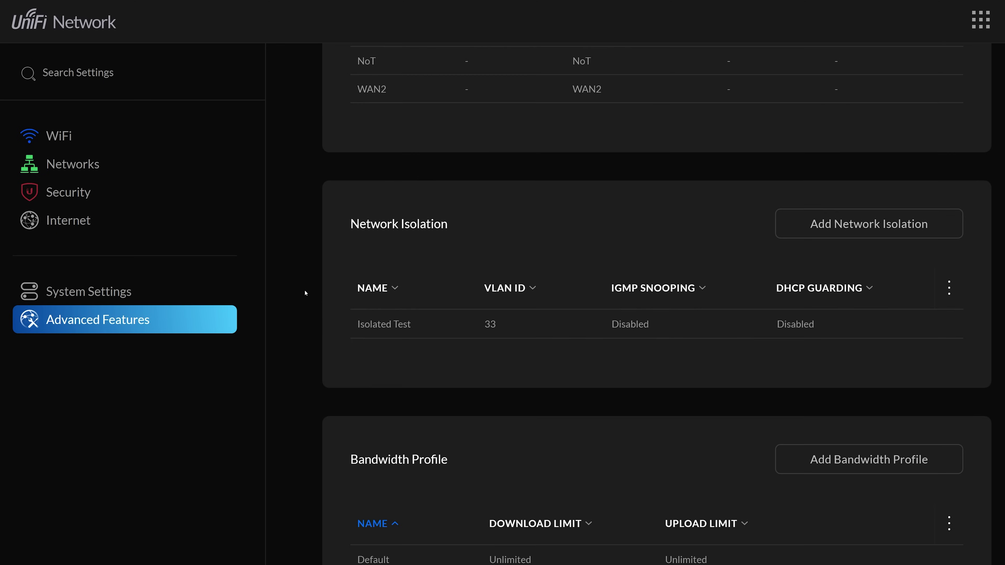
pyautogui.scroll(-5, 305, 294)
# Review the port forwards (only Plex on 32400), then list all firewall rules
pyautogui.click(477, 471)
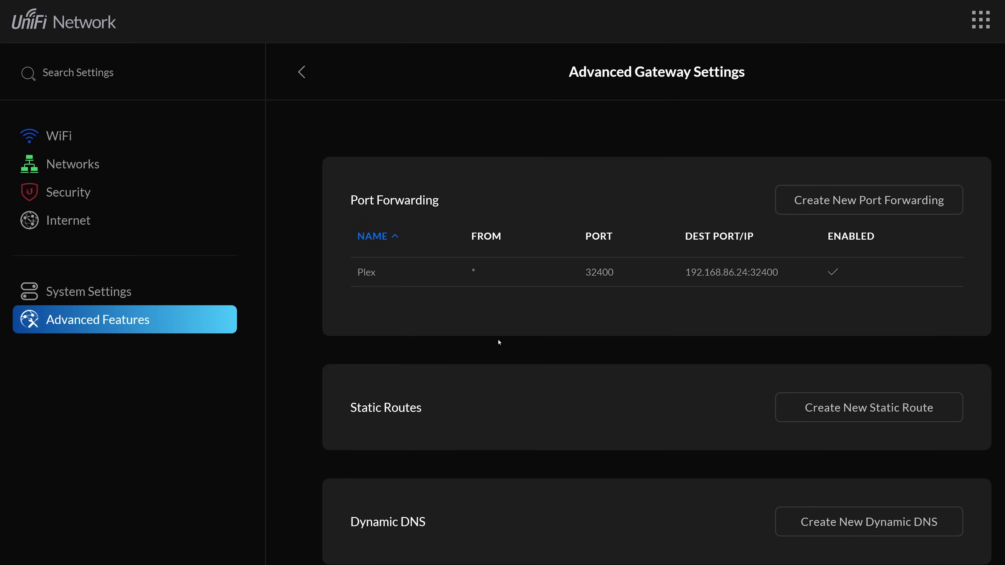
pyautogui.click(49, 192)
pyautogui.click(432, 135)
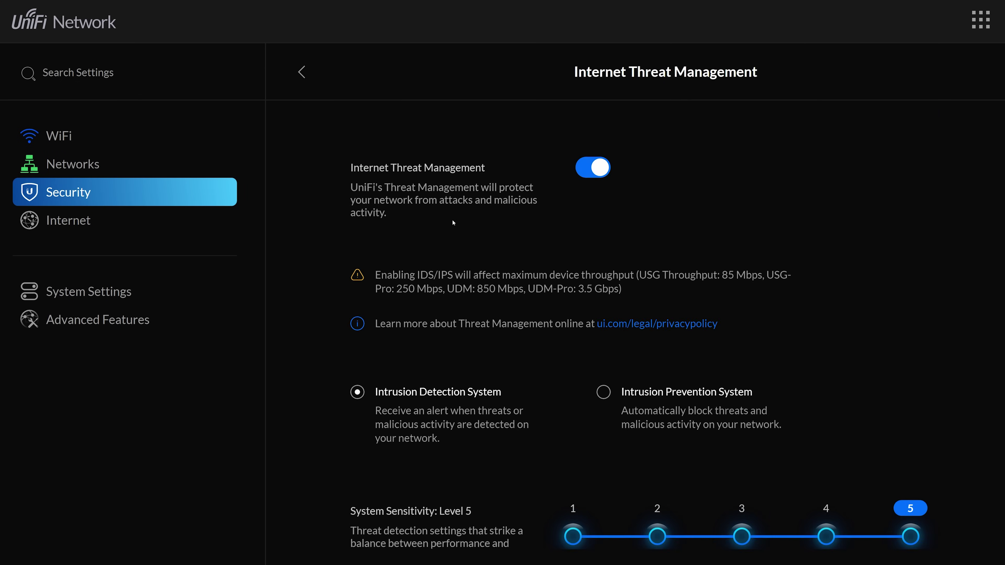
pyautogui.scroll(-8, 417, 395)
pyautogui.click(416, 395)
pyautogui.click(394, 194)
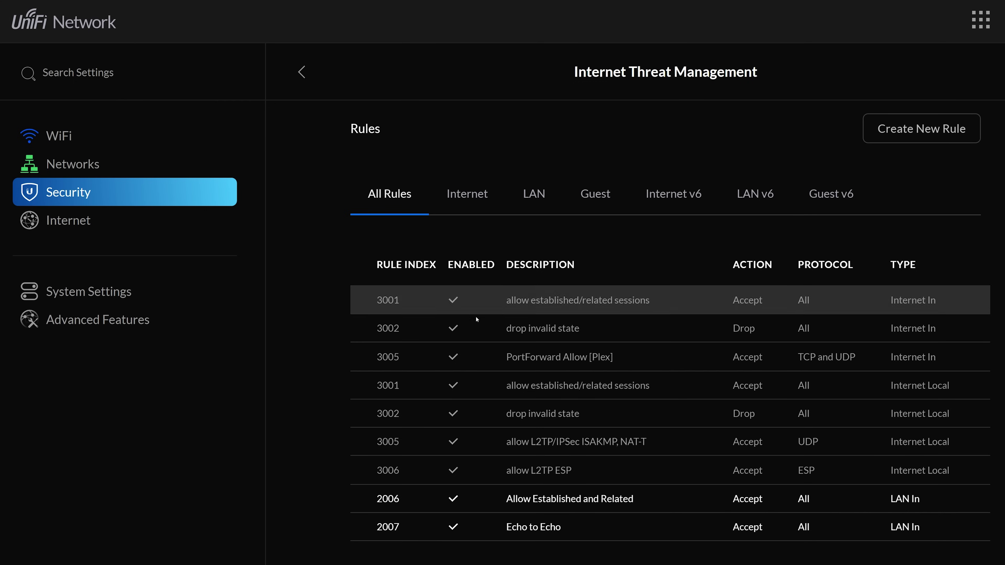
# Check the Advanced Gateway UPnP settings to confirm UPnP is switched off
pyautogui.click(97, 320)
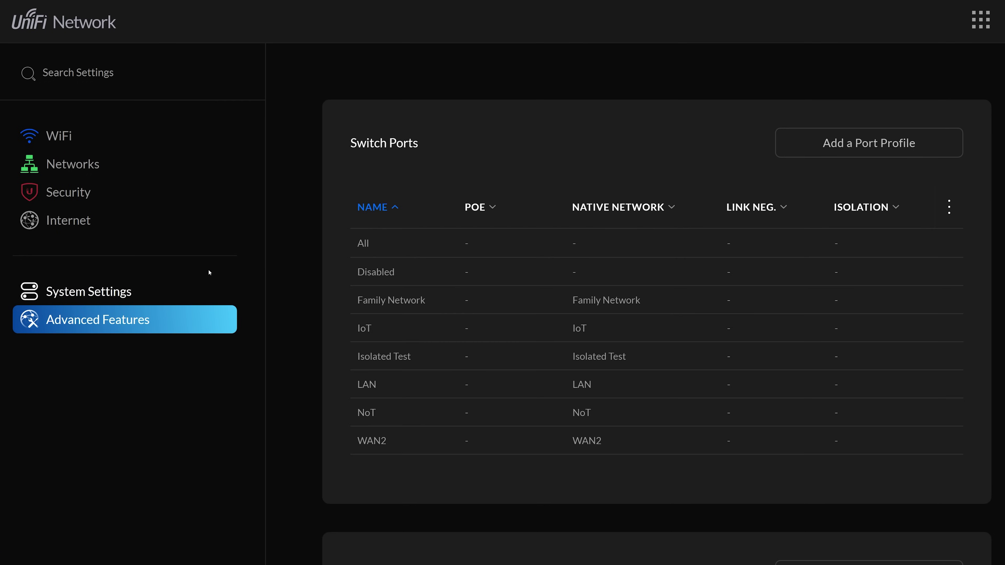
pyautogui.scroll(-15, 284, 221)
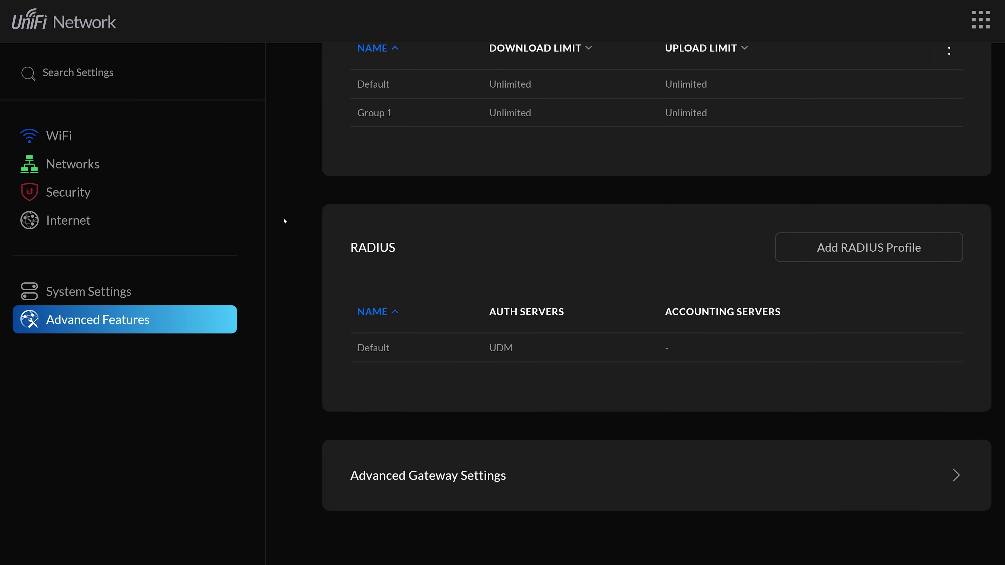
pyautogui.click(433, 469)
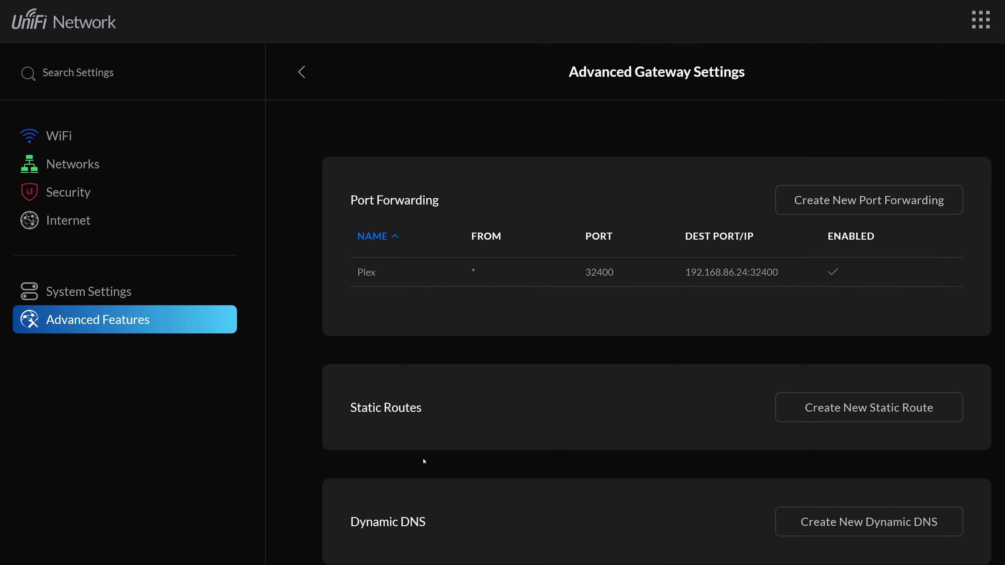
pyautogui.scroll(-12, 294, 309)
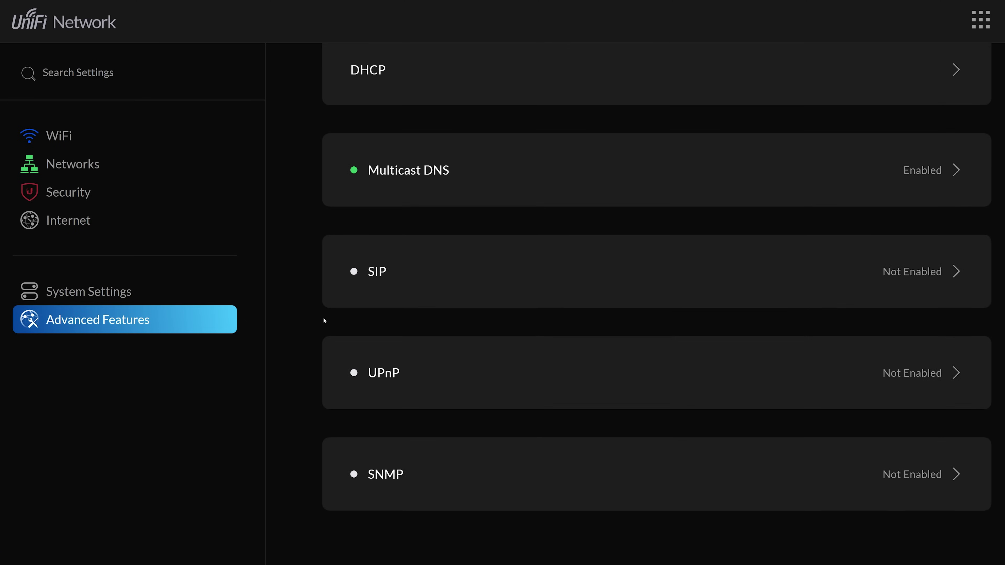
pyautogui.click(433, 378)
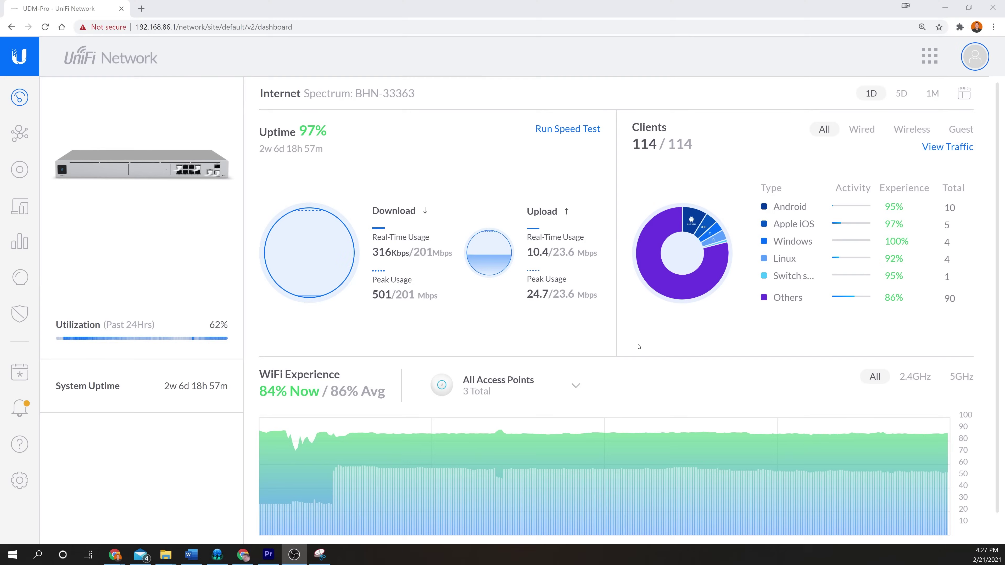
# Edit the Default RADIUS profile, expand its two-user RADIUS Users list, and start a new user
pyautogui.click(15, 484)
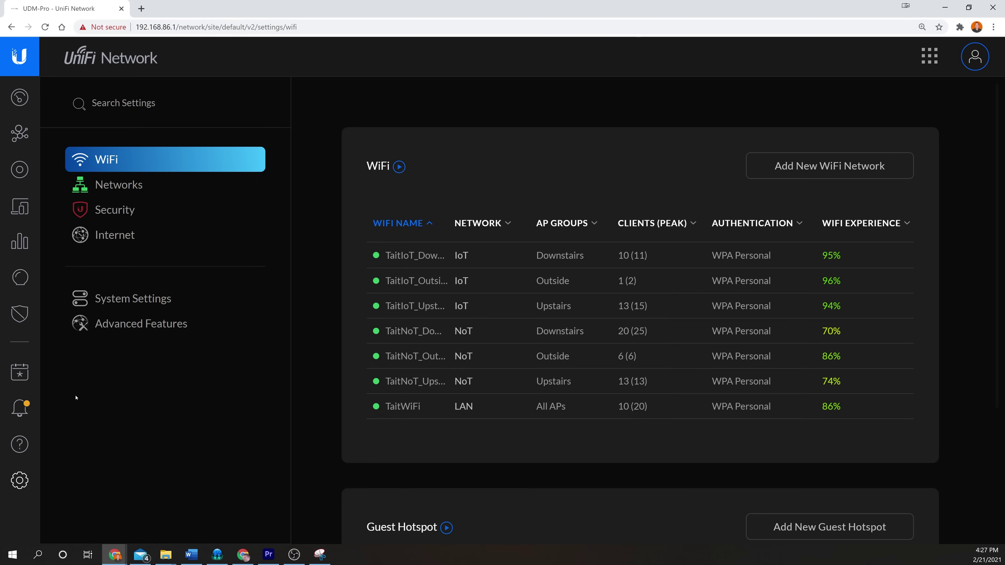
pyautogui.click(114, 320)
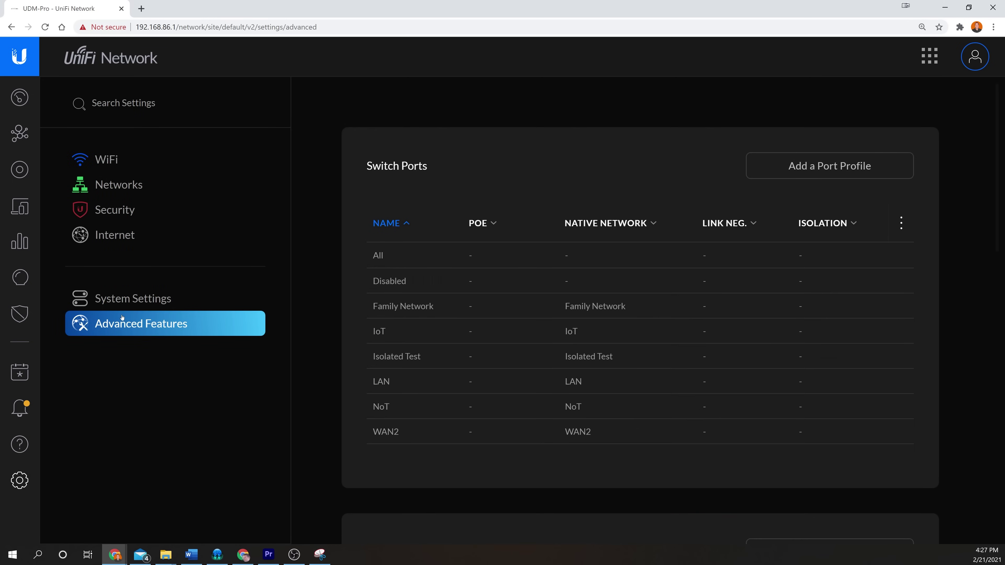
pyautogui.scroll(-6, 336, 242)
pyautogui.scroll(-6, 337, 242)
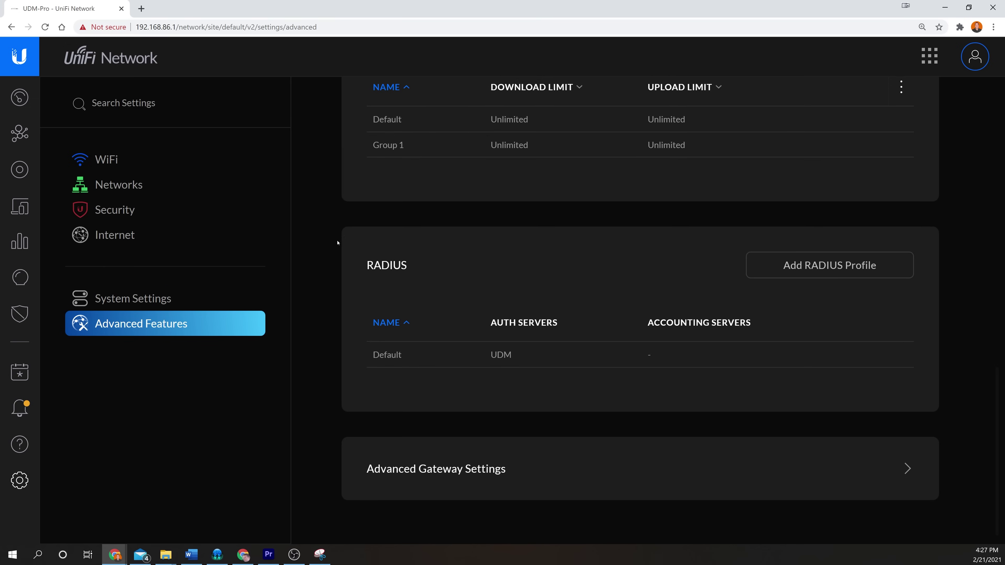
pyautogui.moveTo(551, 352)
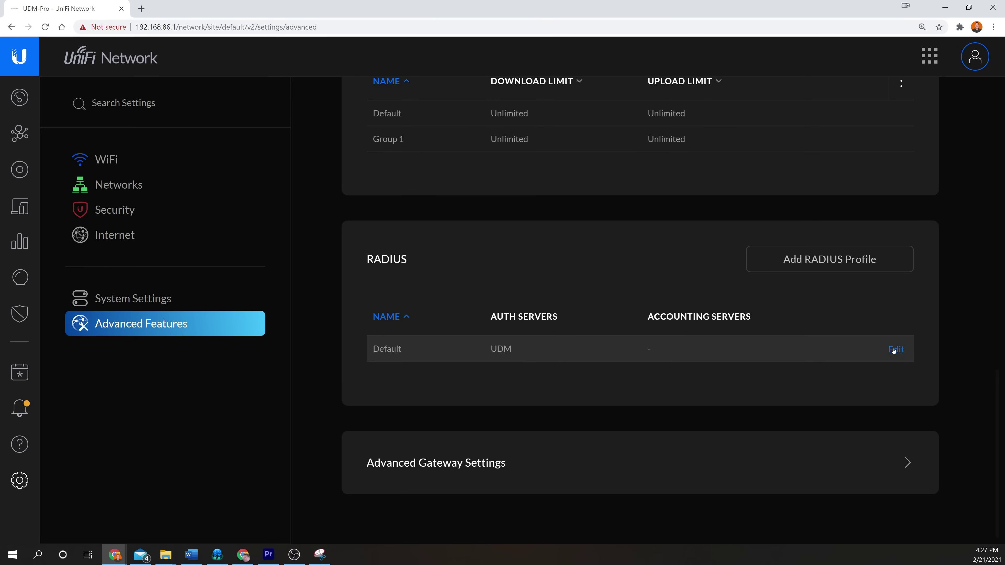
pyautogui.click(896, 349)
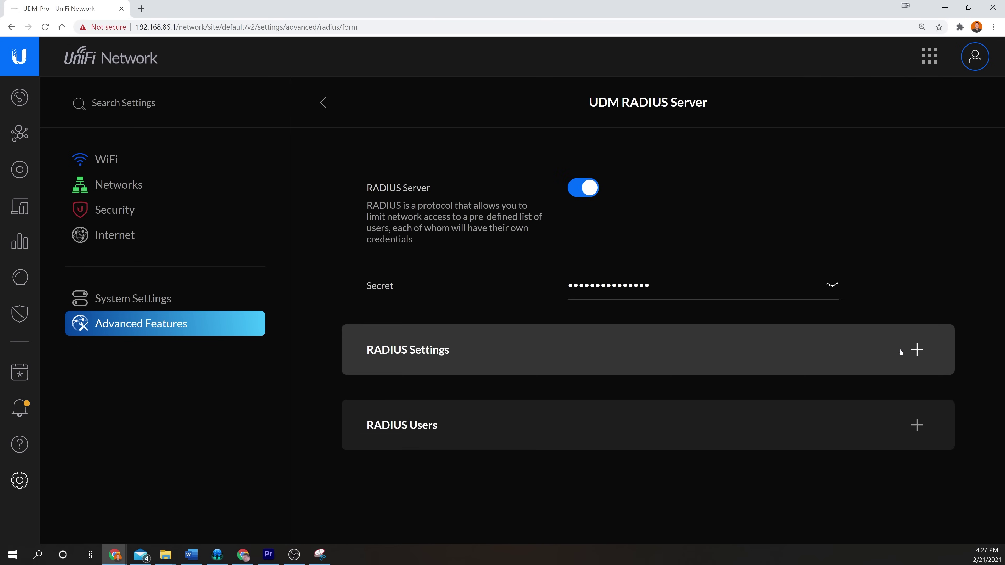
pyautogui.click(499, 426)
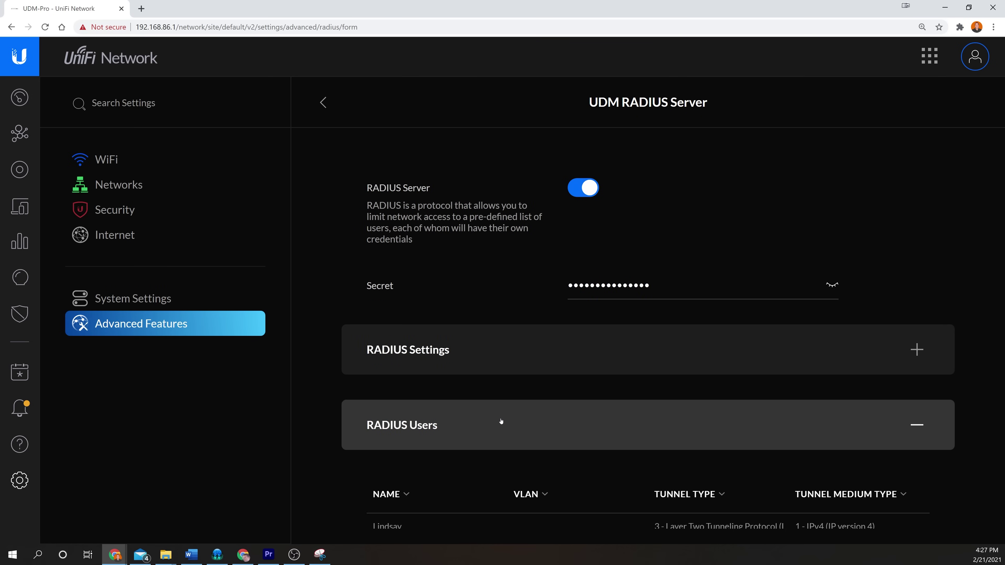
pyautogui.scroll(-3, 501, 419)
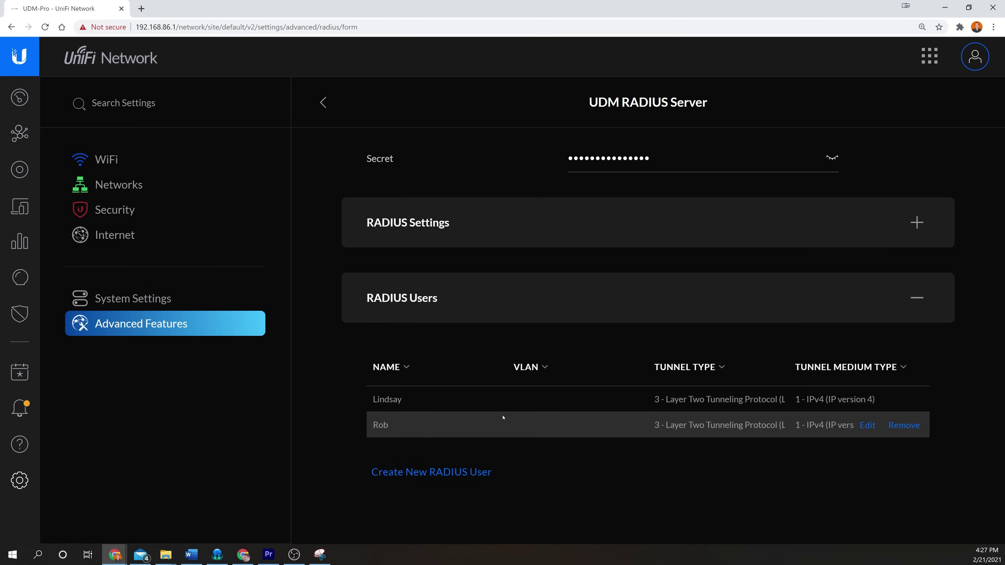
pyautogui.click(439, 472)
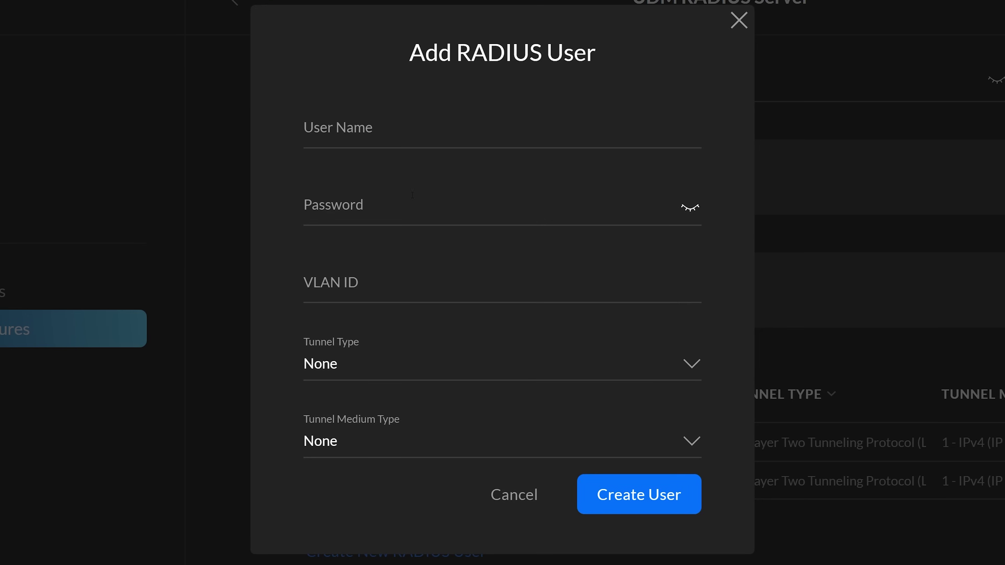
# Enter 'VPNUser' as the RADIUS user name and set the user's password
pyautogui.click(404, 123)
pyautogui.write('VPNUser')
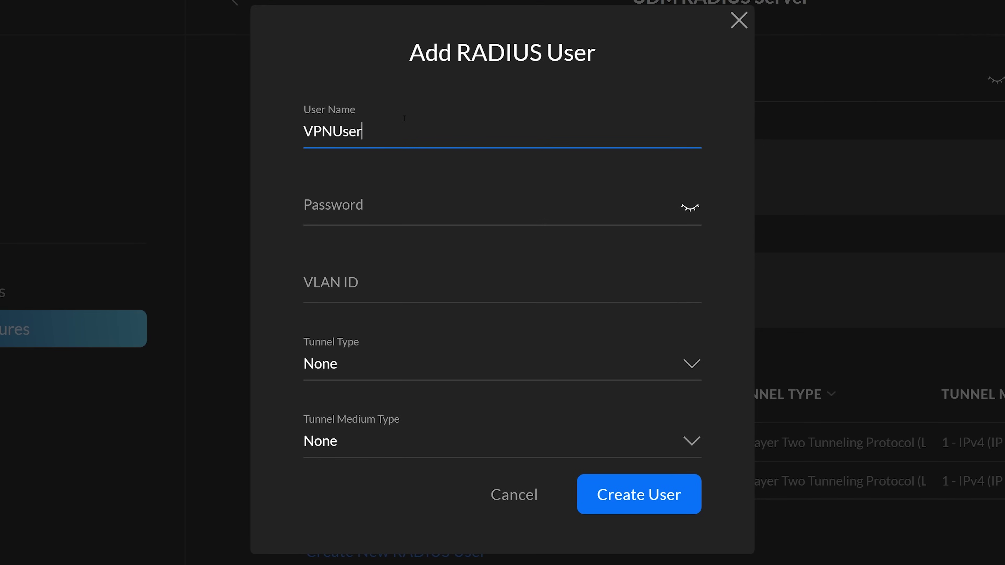
pyautogui.click(362, 203)
pyautogui.write('pas')
pyautogui.press('BackSpace')
pyautogui.press('BackSpace')
pyautogui.press('BackSpace')
pyautogui.write('passw')
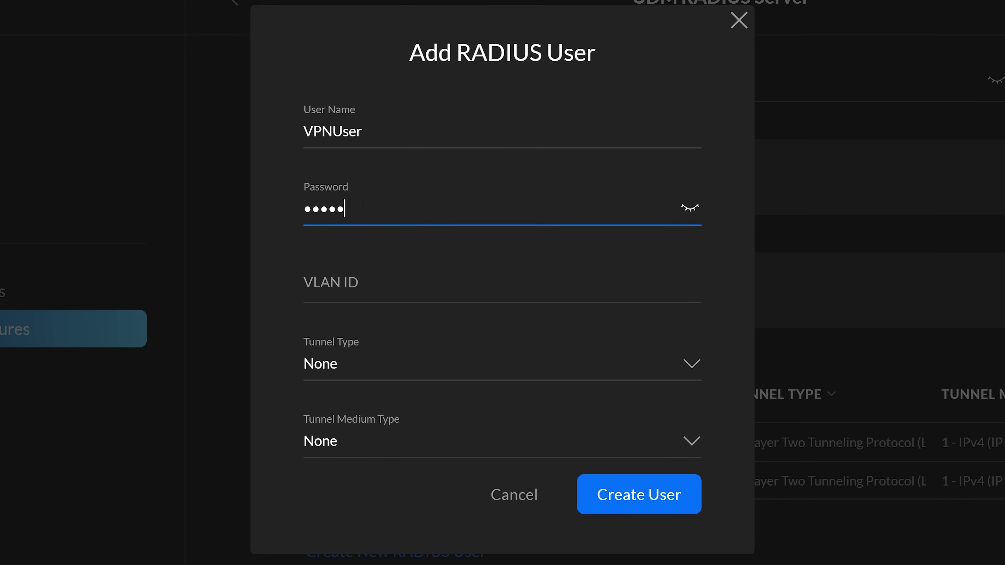
pyautogui.write('ord1234567890')
# Set Tunnel Type to 3 - L2TP and Tunnel Medium Type to 1 - IPv4
pyautogui.click(381, 365)
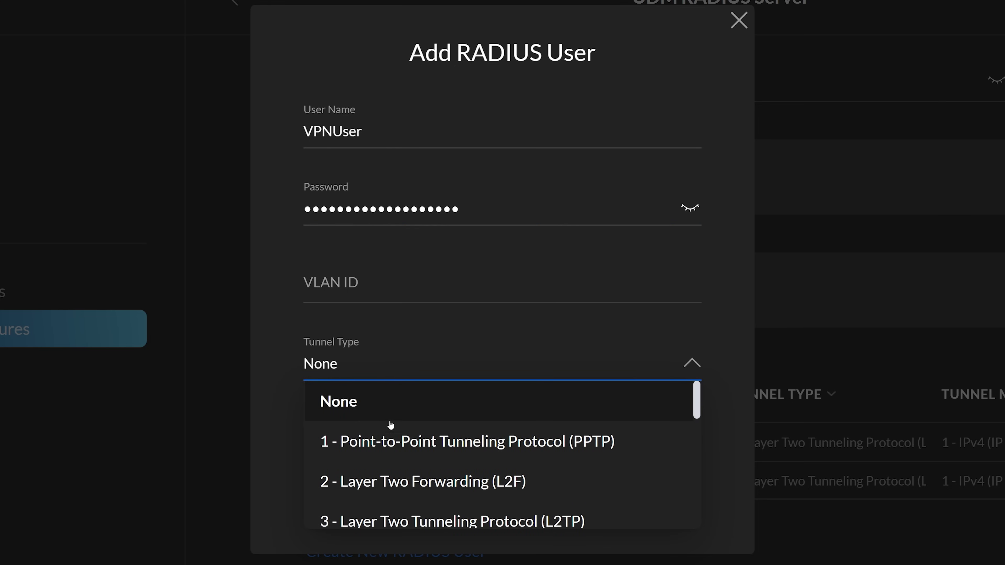
pyautogui.click(390, 520)
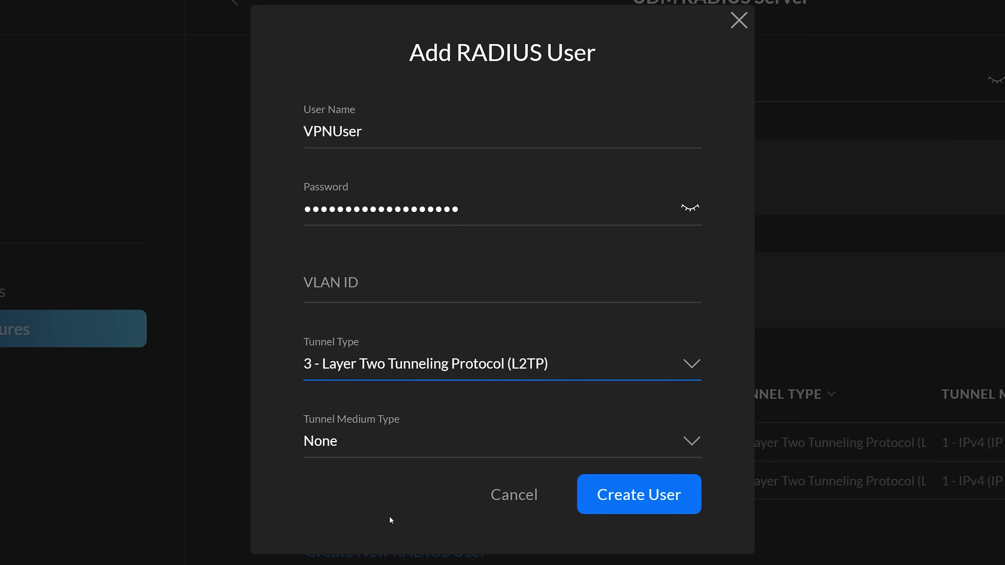
pyautogui.click(398, 440)
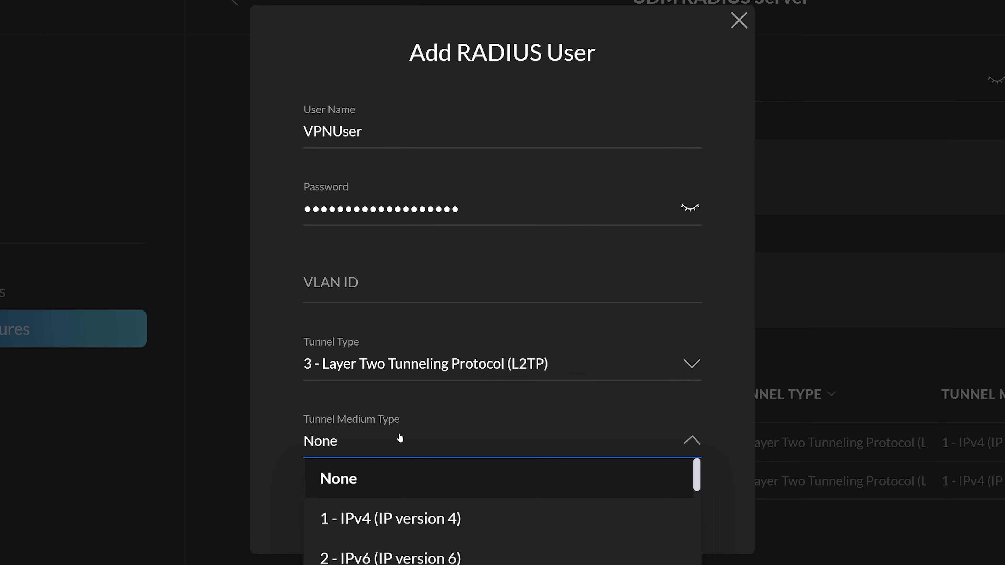
pyautogui.click(403, 516)
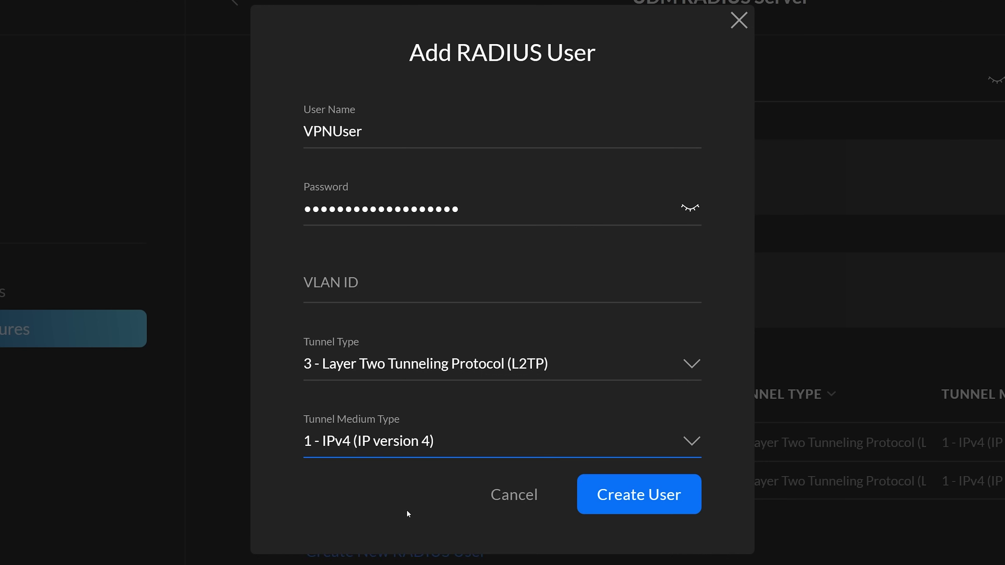
# Save the RADIUS user and start a new network named 'Tait VPN'
pyautogui.click(630, 498)
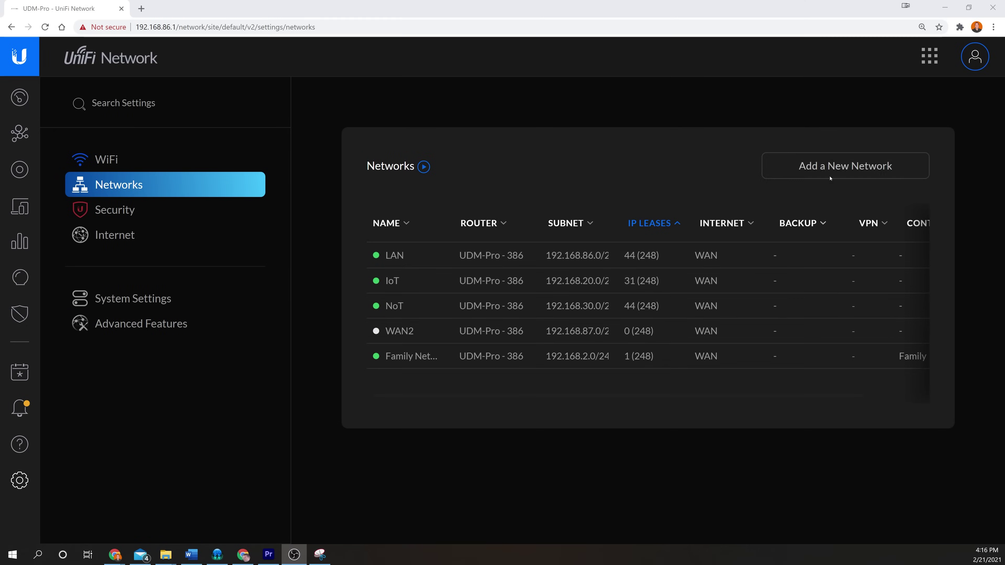
pyautogui.click(832, 167)
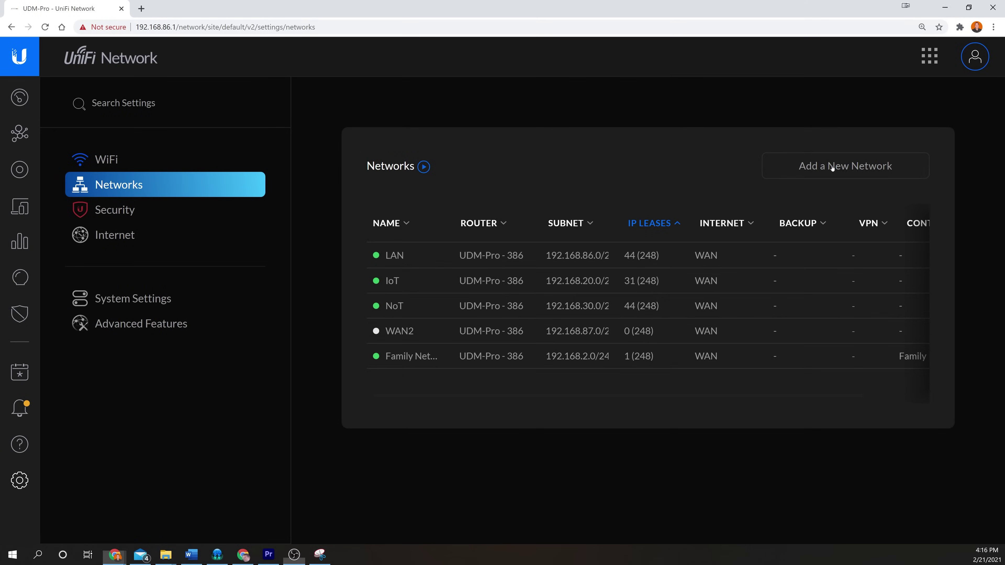
pyautogui.write('Tait VPN')
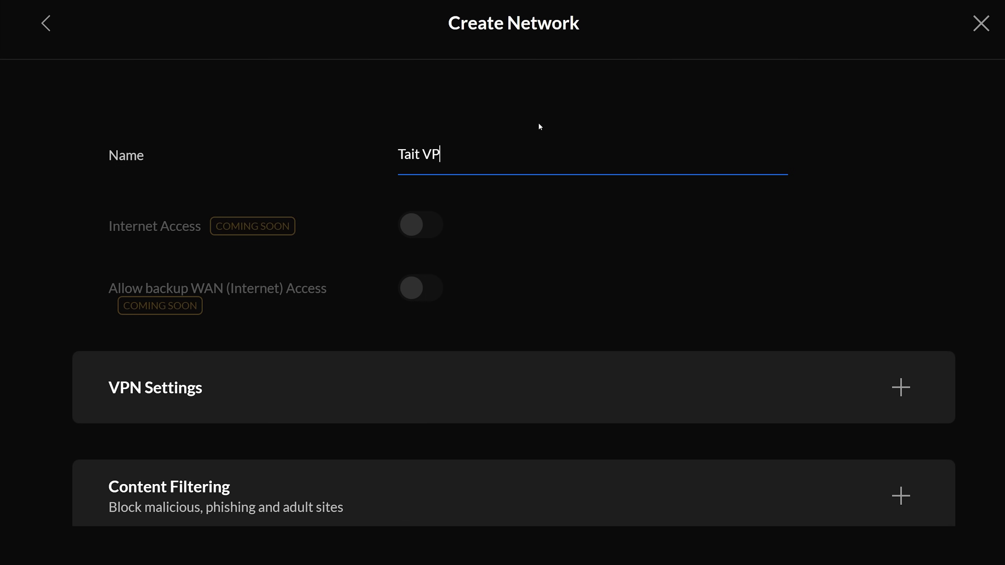
# Make 'Tait VPN' a Remote user VPN using the L2TP Server protocol
pyautogui.click(636, 357)
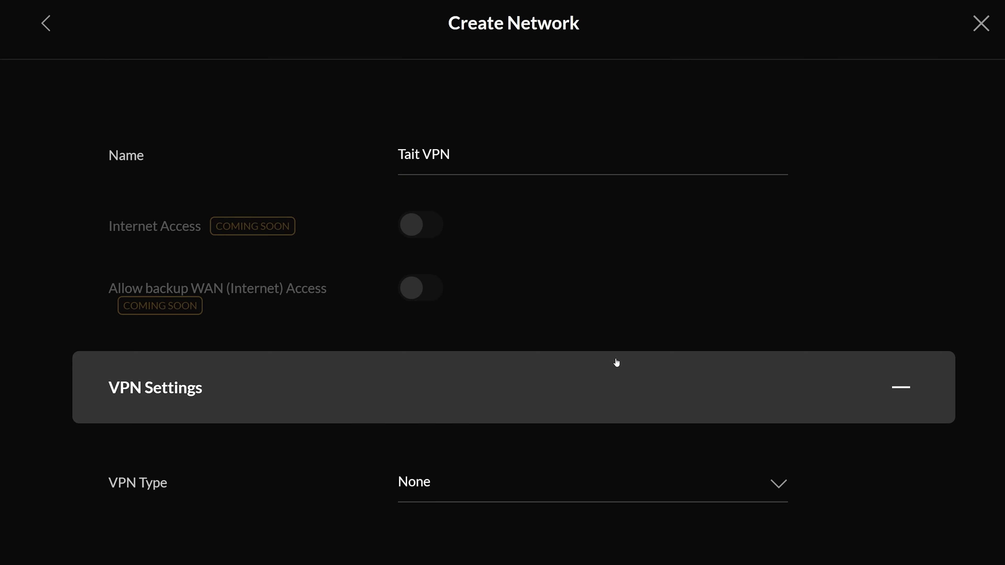
pyautogui.scroll(-5, 616, 362)
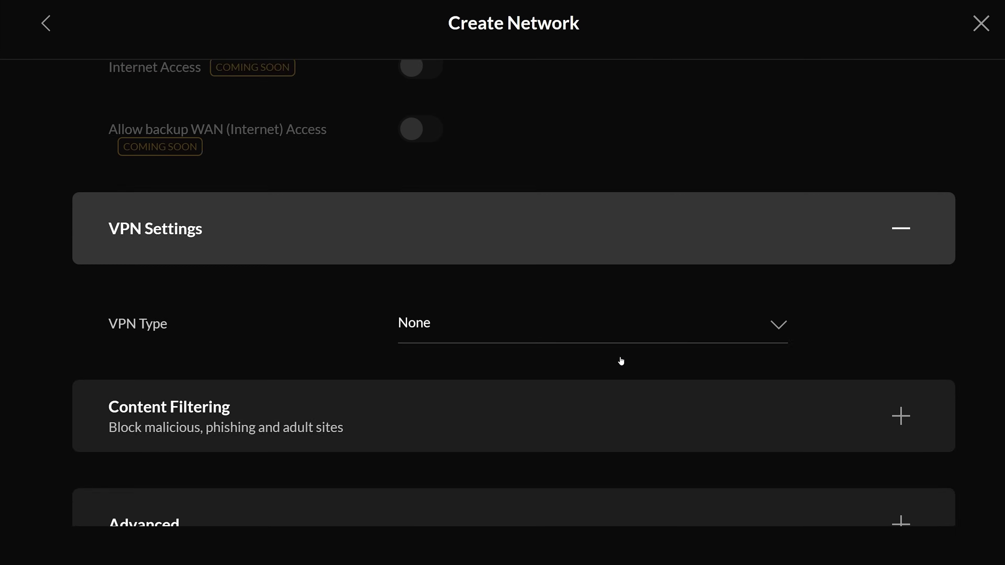
pyautogui.click(552, 251)
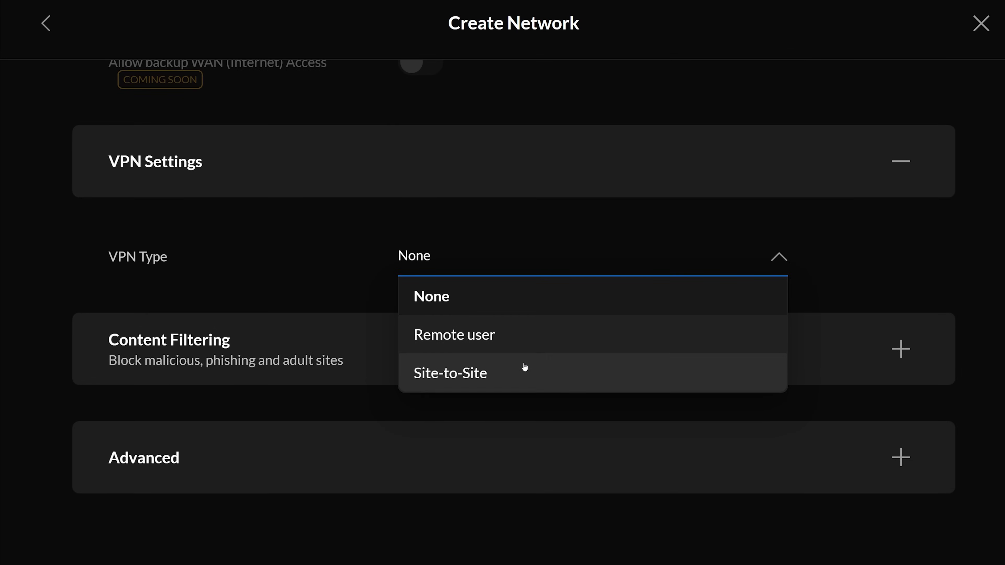
pyautogui.click(526, 340)
pyautogui.click(527, 339)
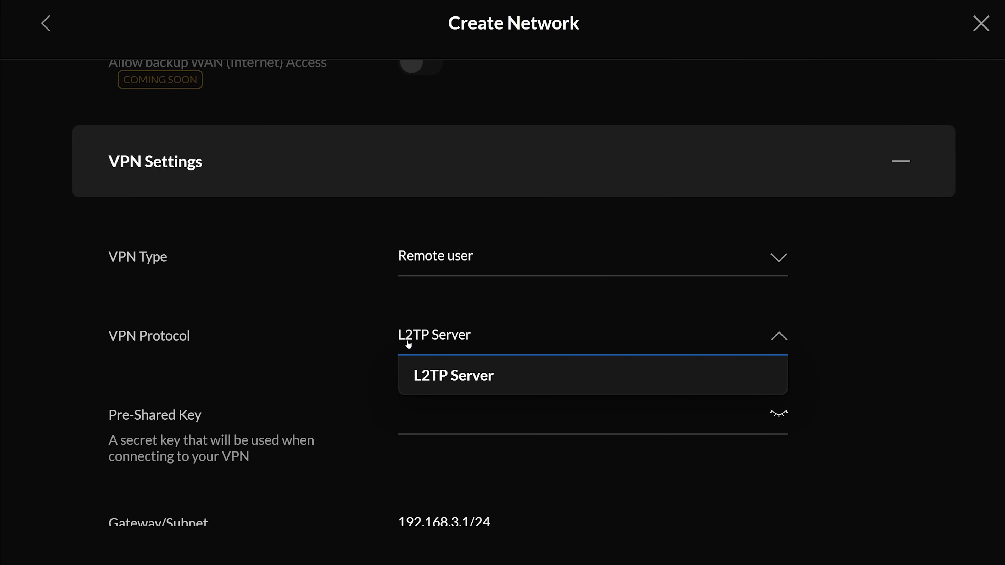
pyautogui.press('Tab')
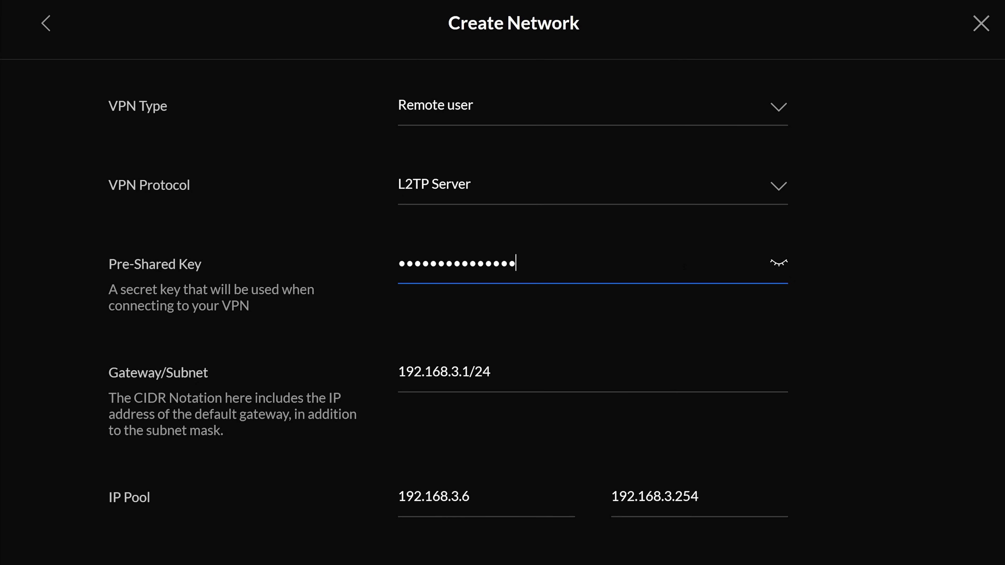
# After the pre-shared key, check the 192.168.3.1/24 gateway and Default RADIUS profile
pyautogui.press('Tab')
pyautogui.scroll(-3, 580, 356)
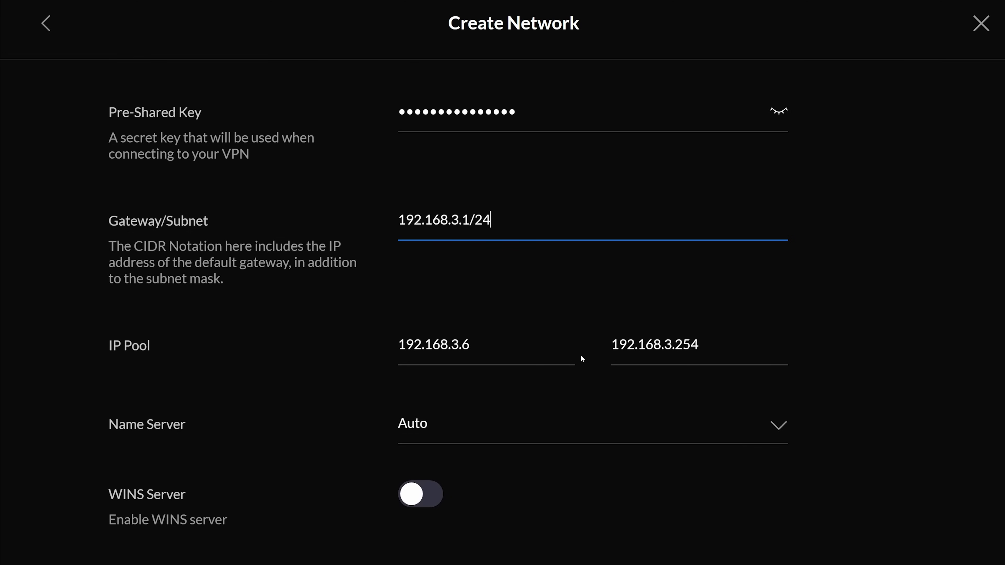
pyautogui.scroll(-6, 580, 356)
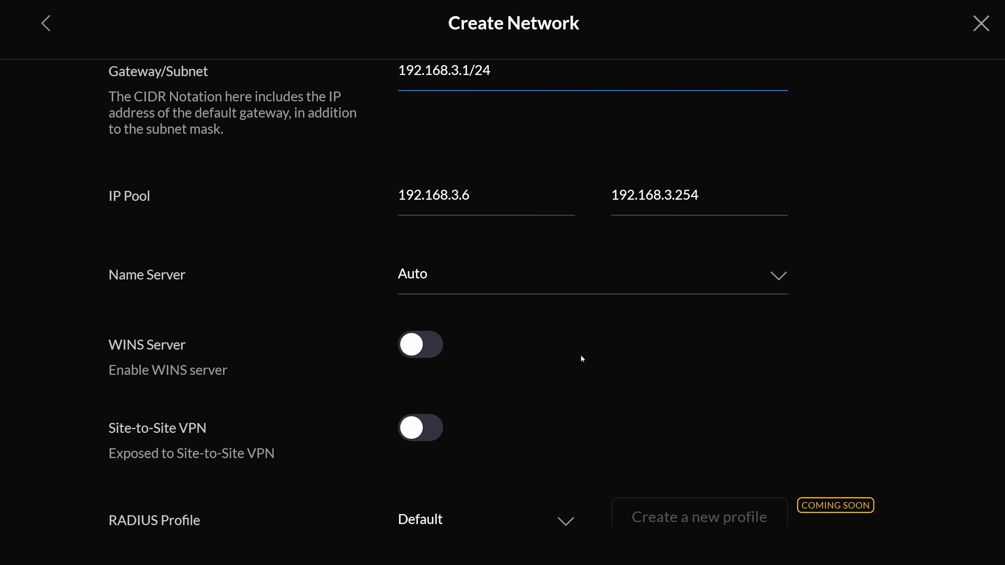
pyautogui.scroll(-1, 581, 358)
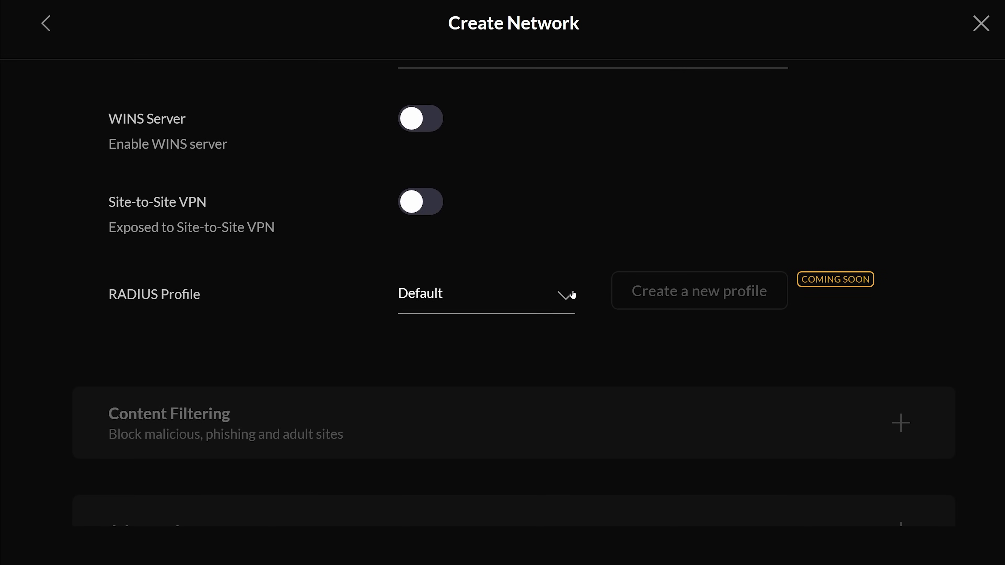